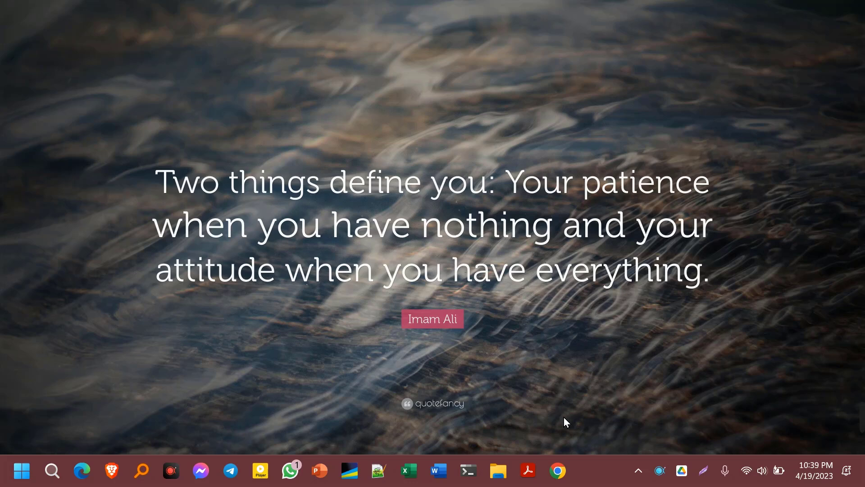
- Open Chrome and go to the NCBI website at ncbi.nlm.nih.gov
left_click(564, 478)
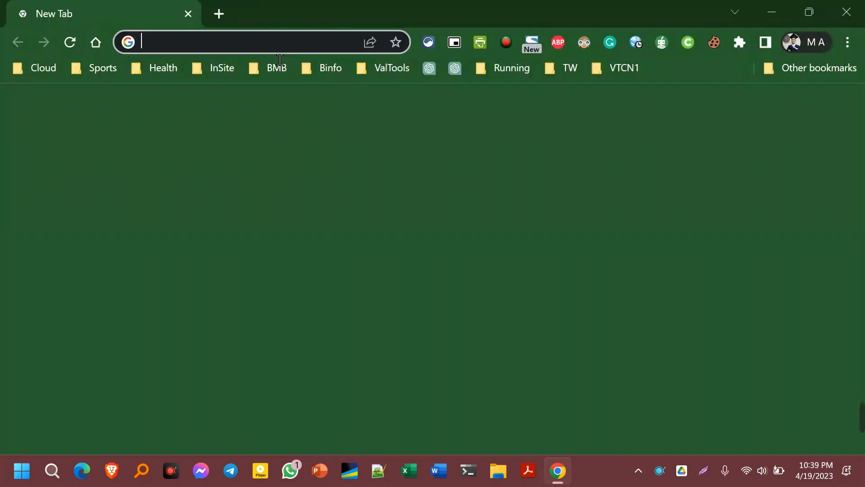
type("ncbi")
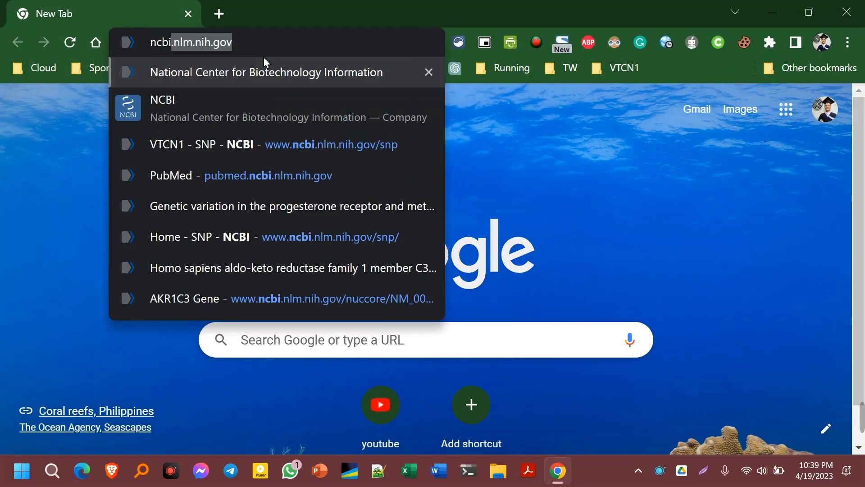
key("Return")
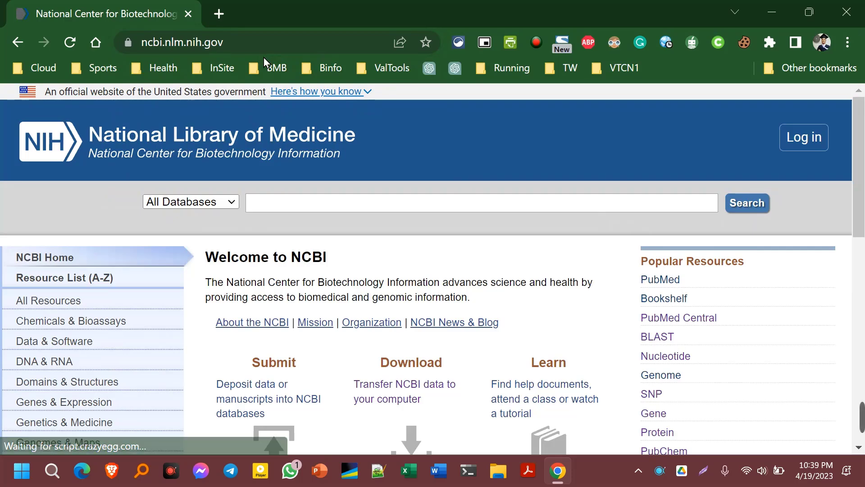
- Log in to NCBI with the first listed Google account
left_click(795, 140)
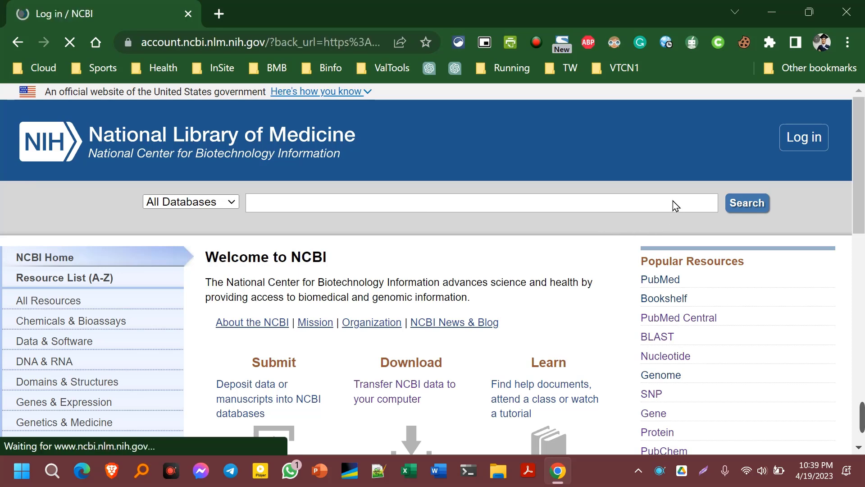
scroll(437, 282, "down", 5)
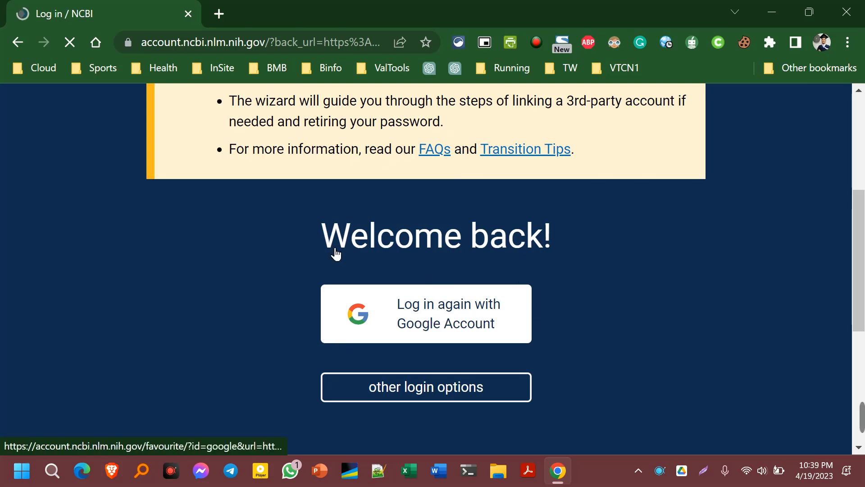
left_click(487, 306)
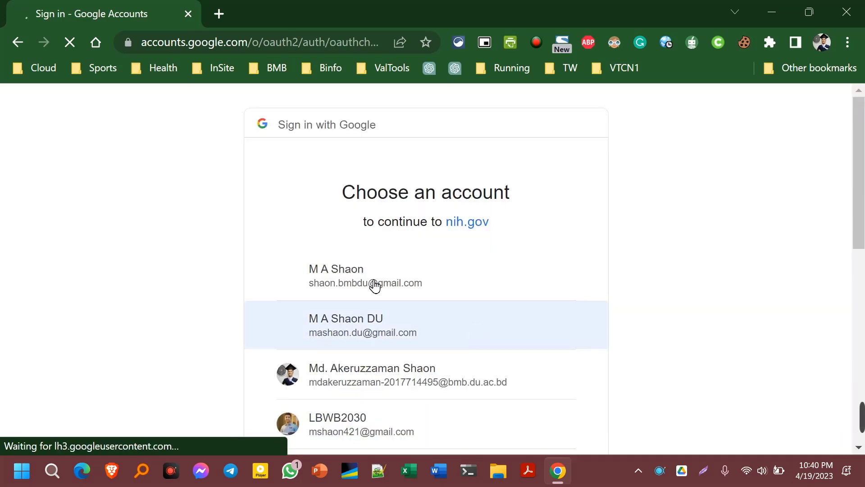
left_click(372, 281)
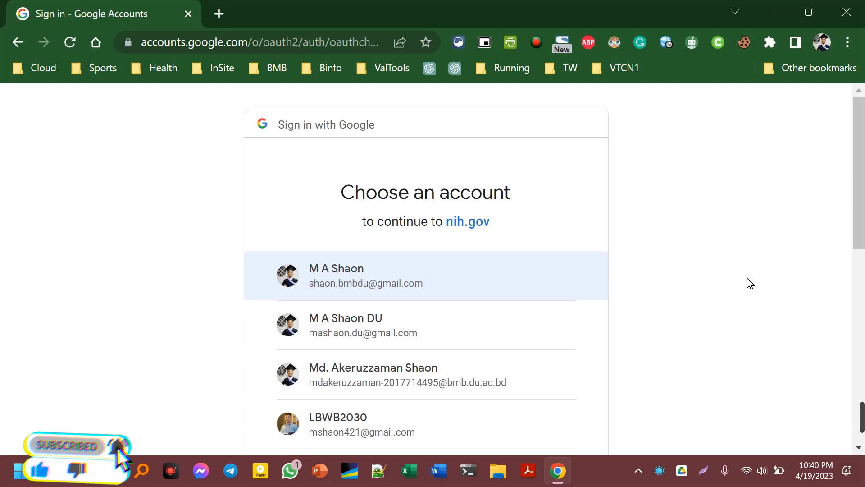
scroll(728, 288, "down", 2)
scroll(730, 288, "up", 2)
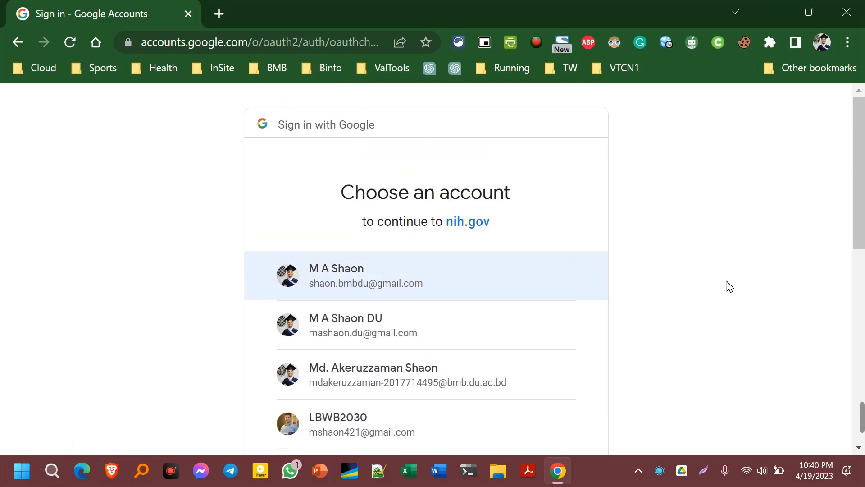
left_click(389, 273)
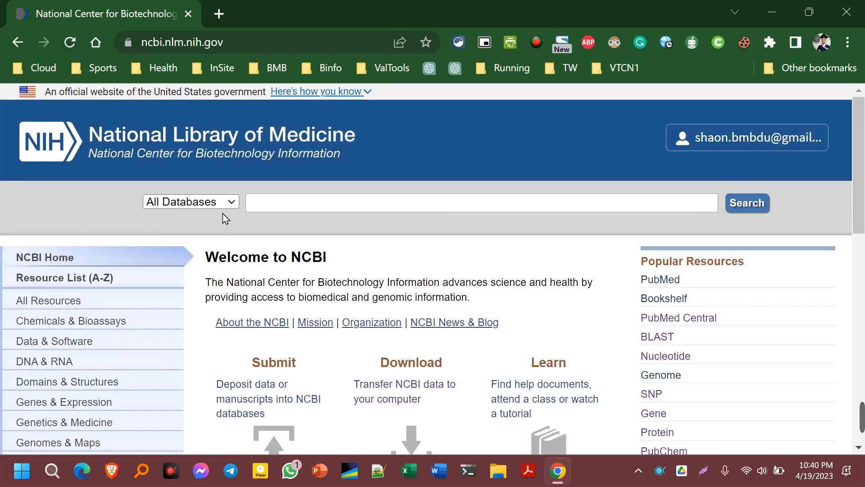
- Search the SNP database for VTCN1
left_click(225, 201)
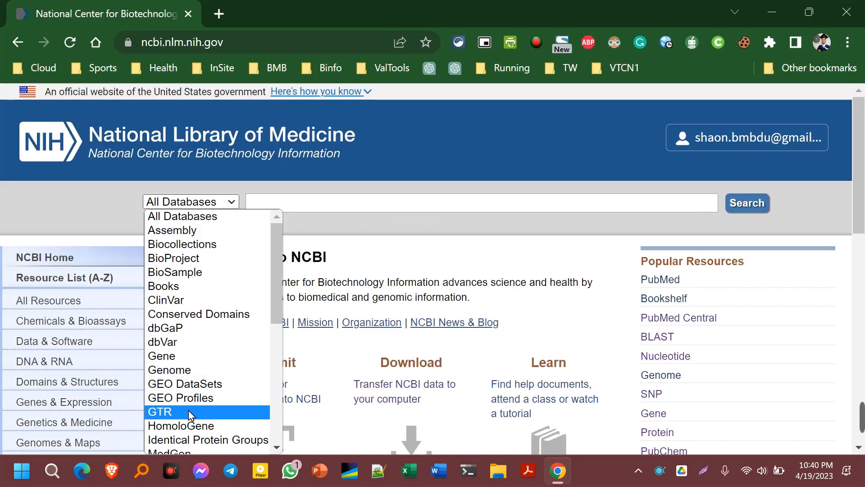
scroll(187, 408, "down", 4)
scroll(177, 345, "down", 3)
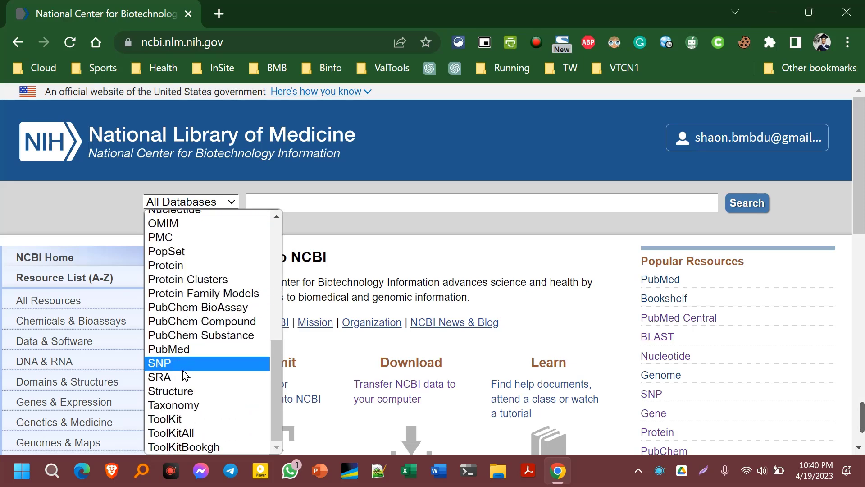
left_click(168, 362)
left_click(342, 201)
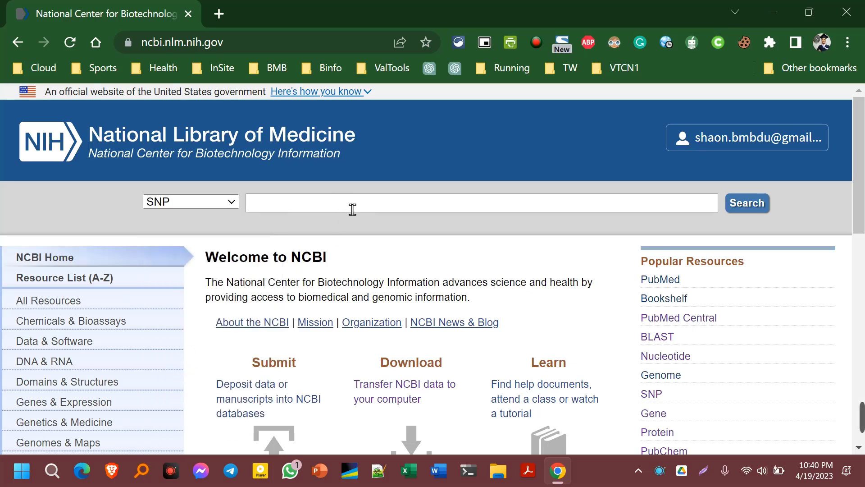
type("VTCN1")
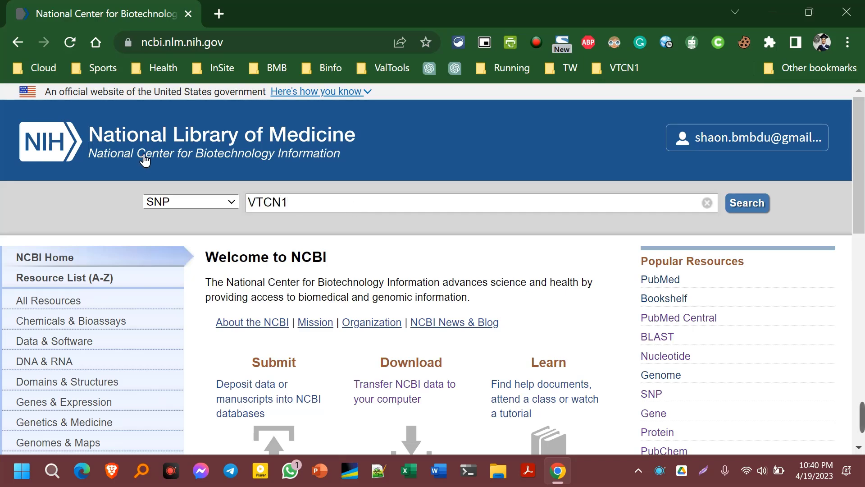
left_click(760, 208)
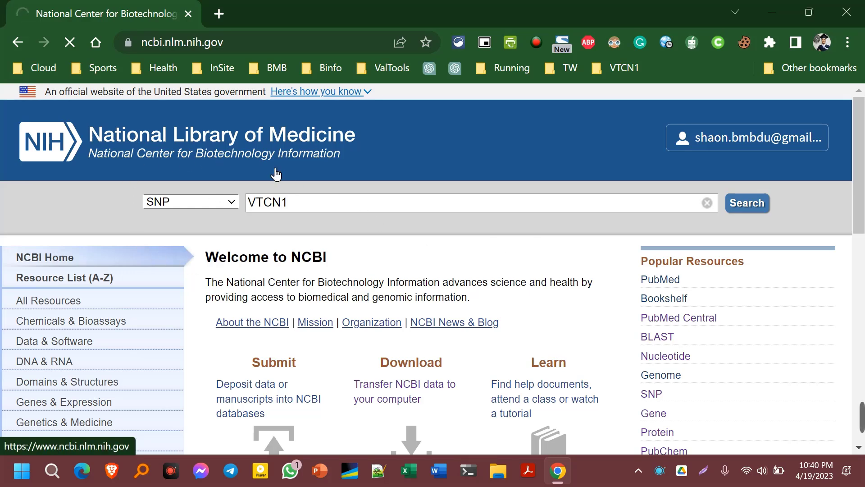
- Remove the missense filter from the VTCN1 results and check the total for all SNPs
scroll(50, 307, "down", 2)
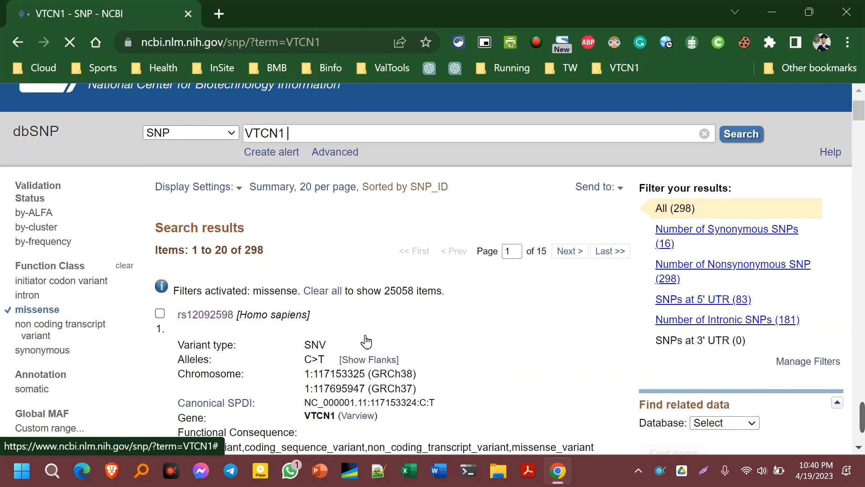
left_click(49, 298)
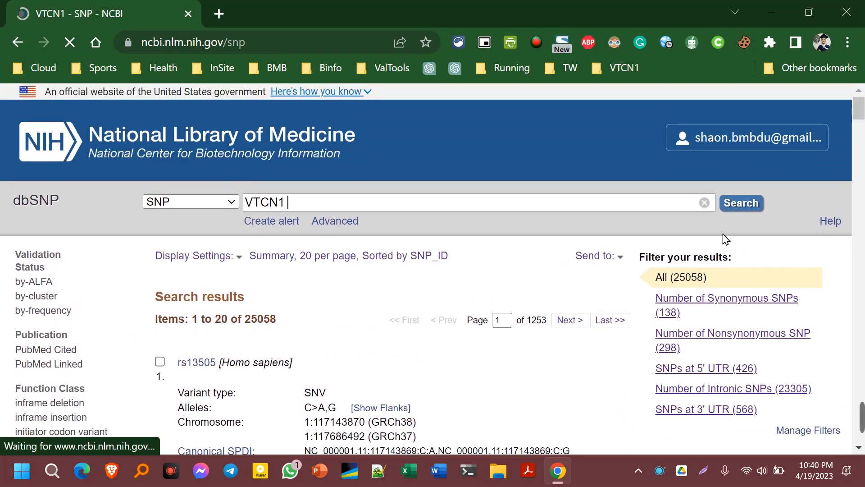
left_click_drag(649, 268, 704, 271)
left_click(651, 268)
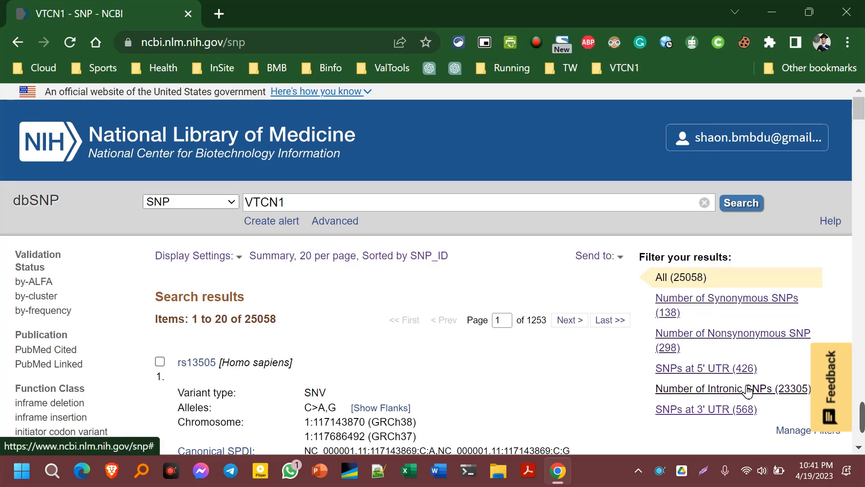
- Review the SNP category counts and filter the VTCN1 results by the missense function class
scroll(740, 315, "down", 2)
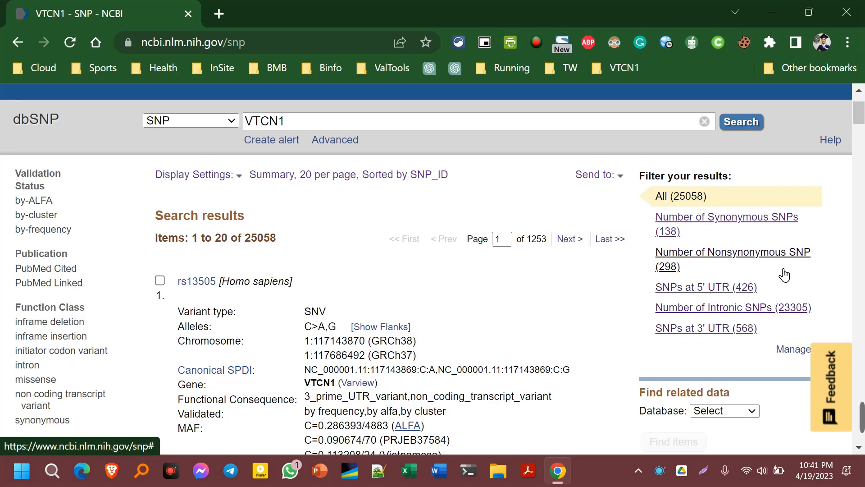
scroll(751, 231, "down", 2)
scroll(743, 188, "up", 4)
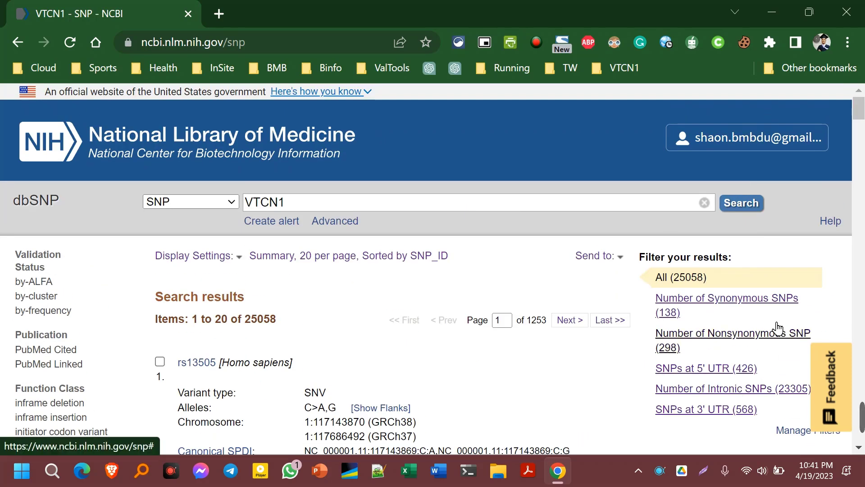
scroll(458, 251, "down", 3)
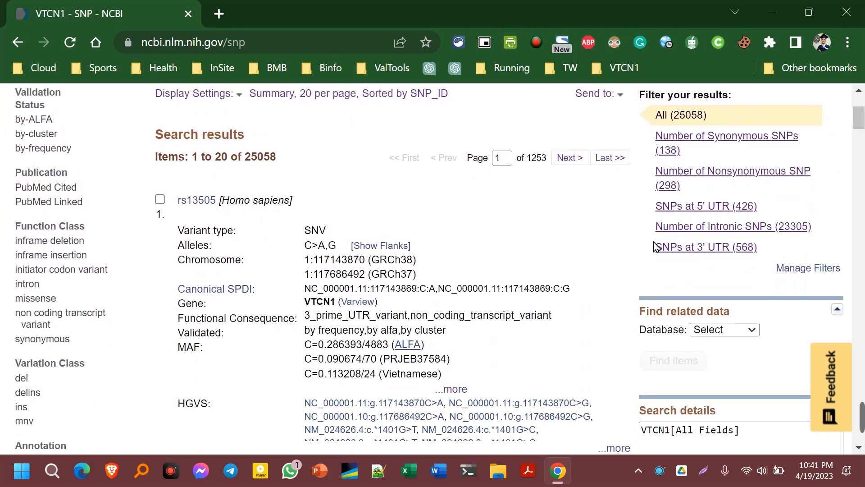
left_click(31, 298)
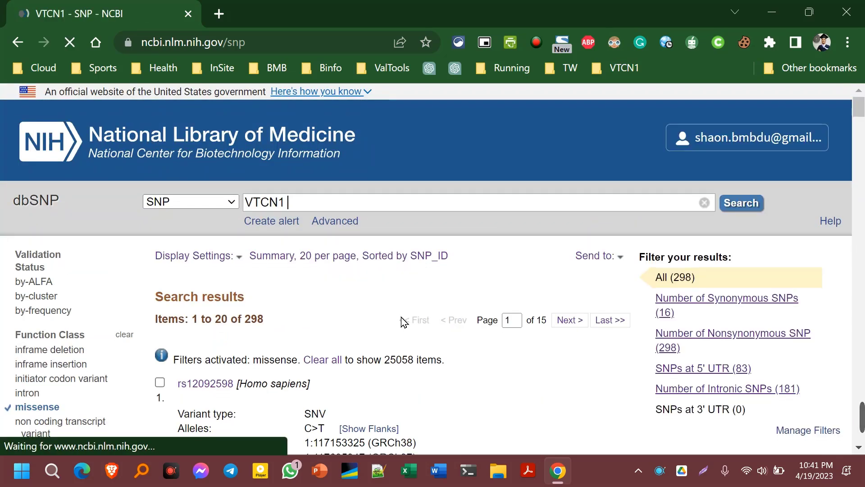
- Examine the missense search results, including the item range shown per page and the total number of items
scroll(401, 318, "down", 1)
scroll(387, 292, "up", 1)
scroll(319, 279, "down", 2)
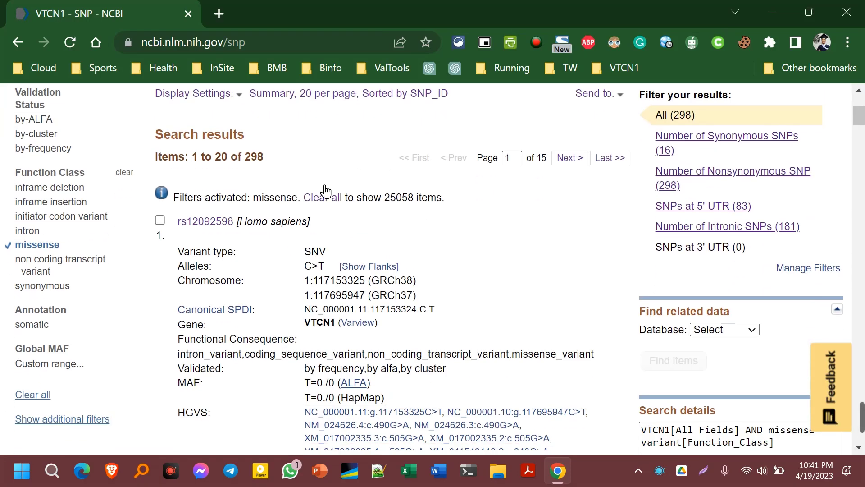
scroll(325, 191, "up", 2)
scroll(361, 331, "down", 1)
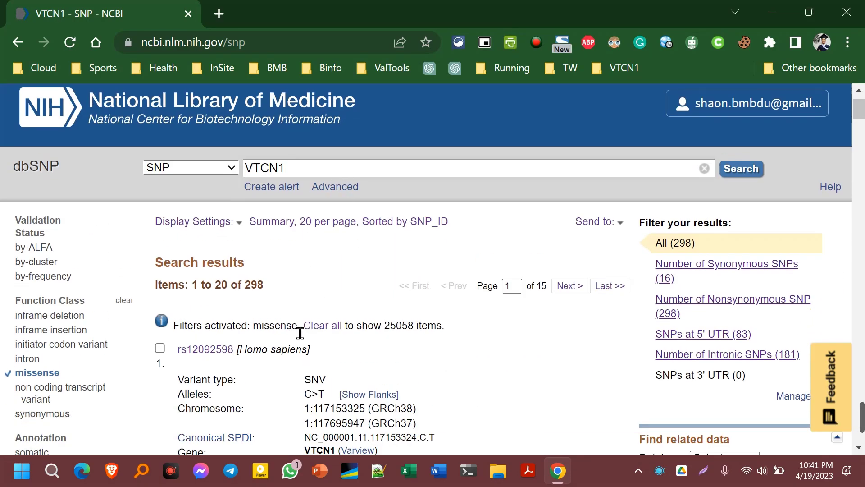
left_click_drag(192, 239, 233, 243)
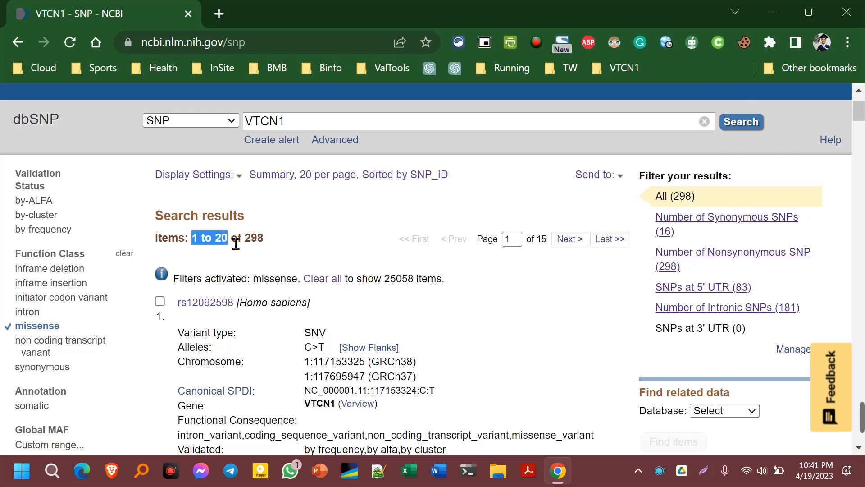
scroll(279, 297, "down", 5)
scroll(284, 302, "up", 6)
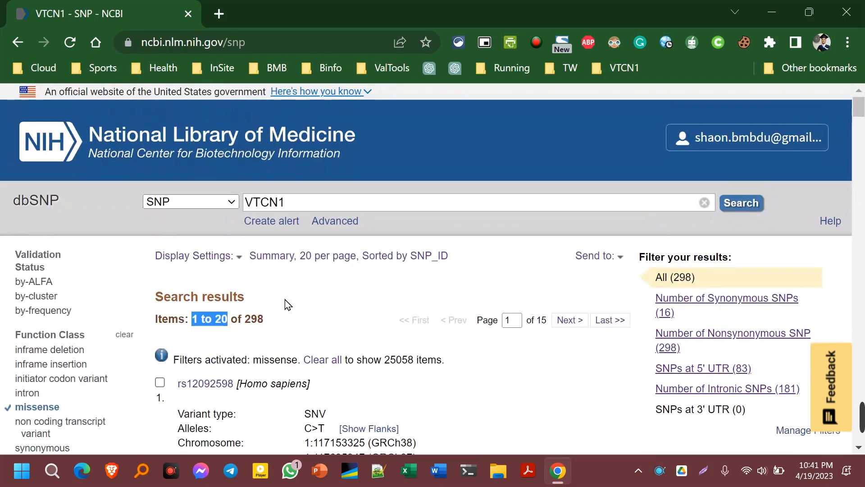
left_click(255, 328)
left_click_drag(246, 323, 274, 318)
left_click(276, 321)
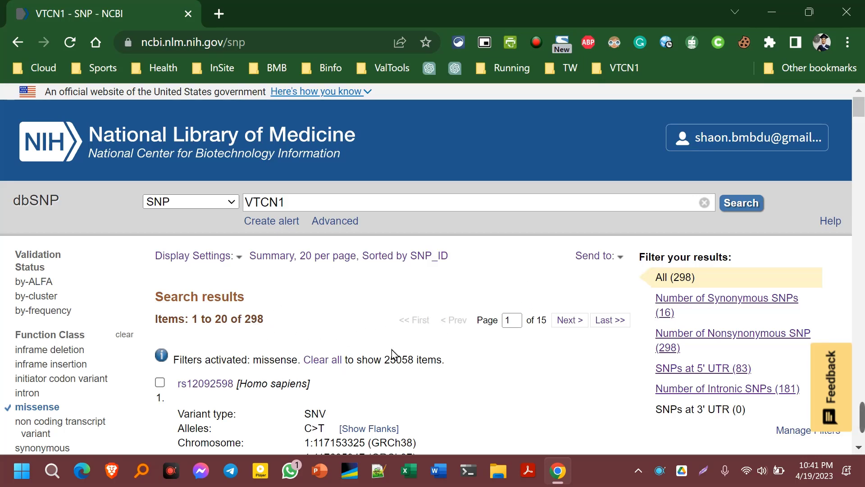
- Send the missense results to a file in Summary format, sorted by SNP_ID, and create the file
left_click(621, 258)
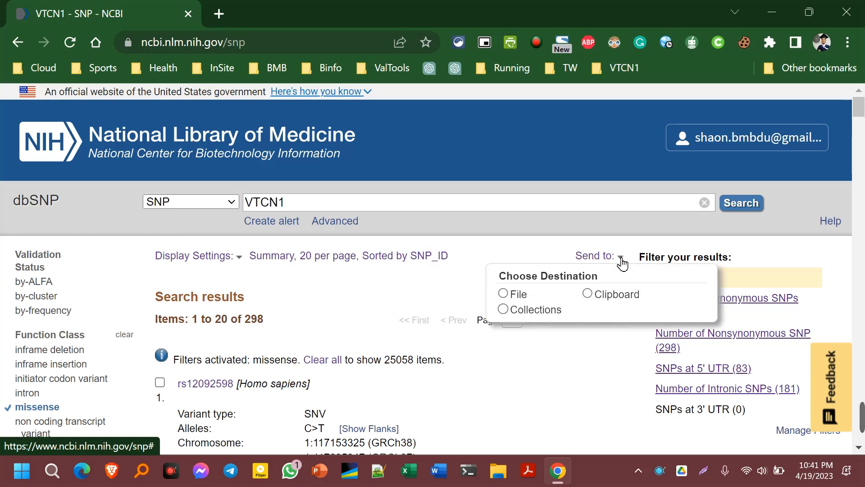
left_click(504, 293)
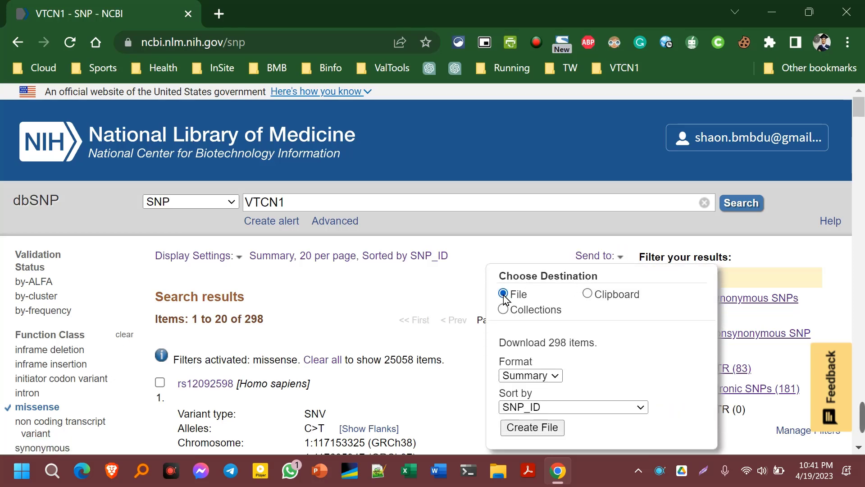
left_click(557, 376)
left_click(556, 375)
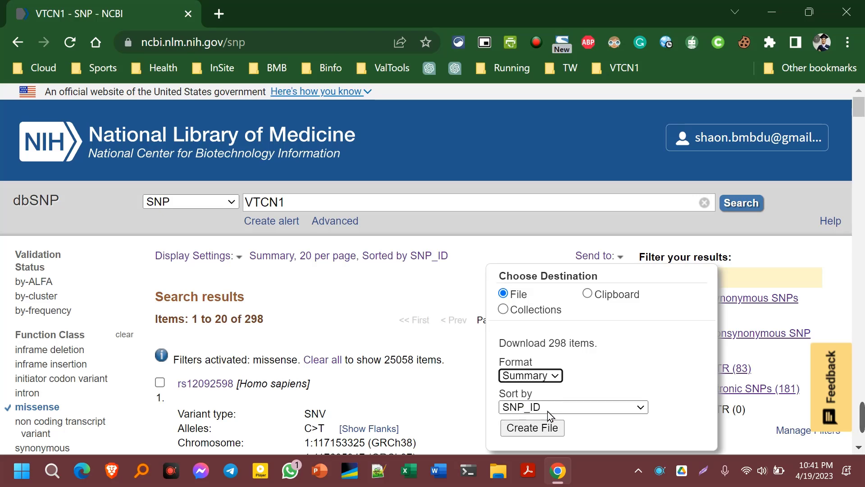
mouse_move(861, 417)
left_click(576, 418)
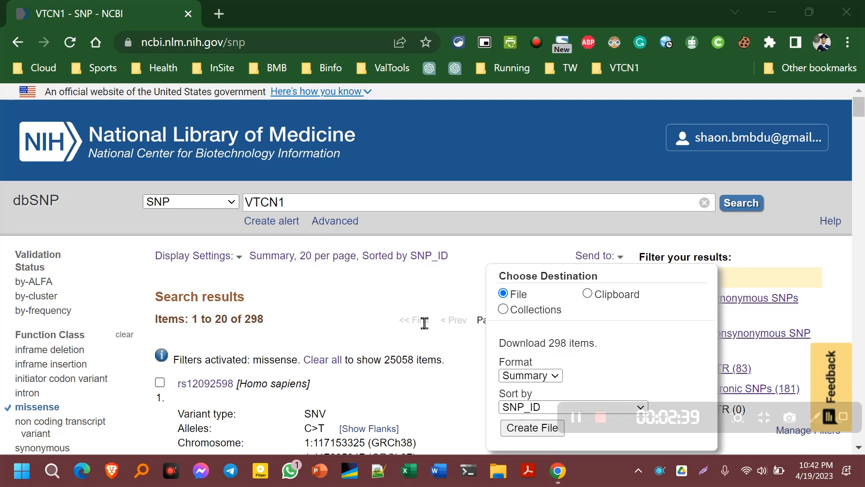
scroll(589, 298, "down", 2)
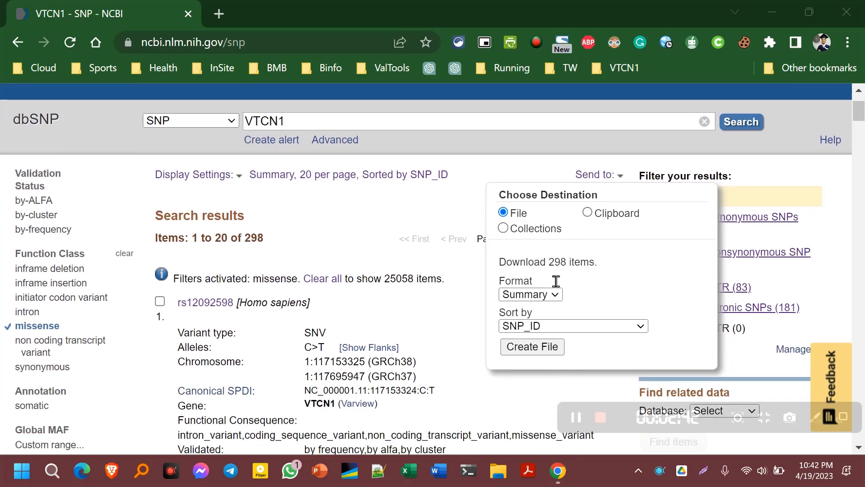
left_click(552, 294)
left_click(544, 301)
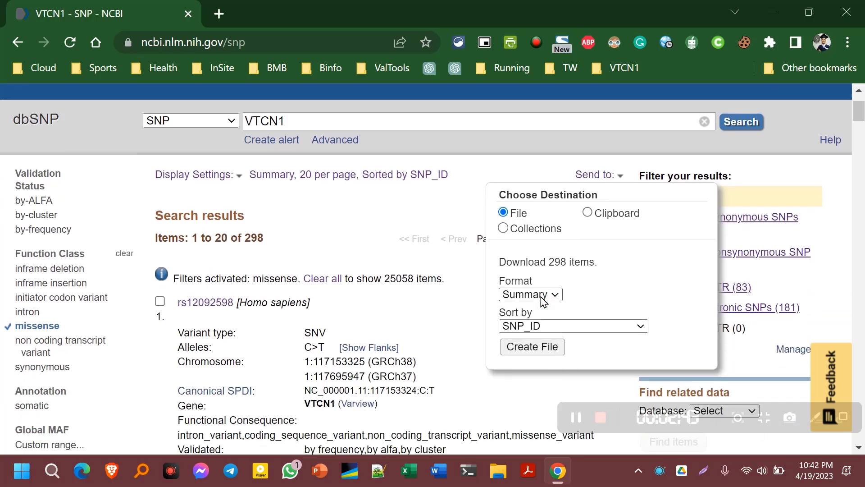
left_click(553, 347)
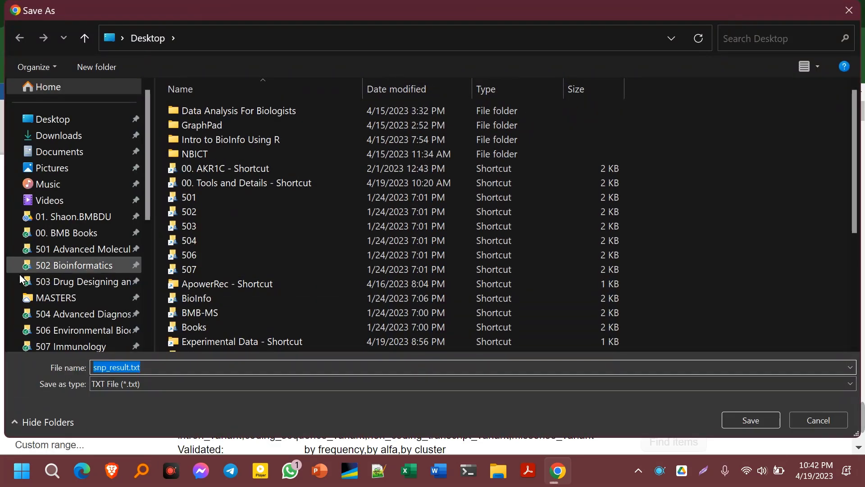
- Save the results in the Experimental Data folder under the file name Missense SNP of VTCN1
scroll(27, 279, "down", 4)
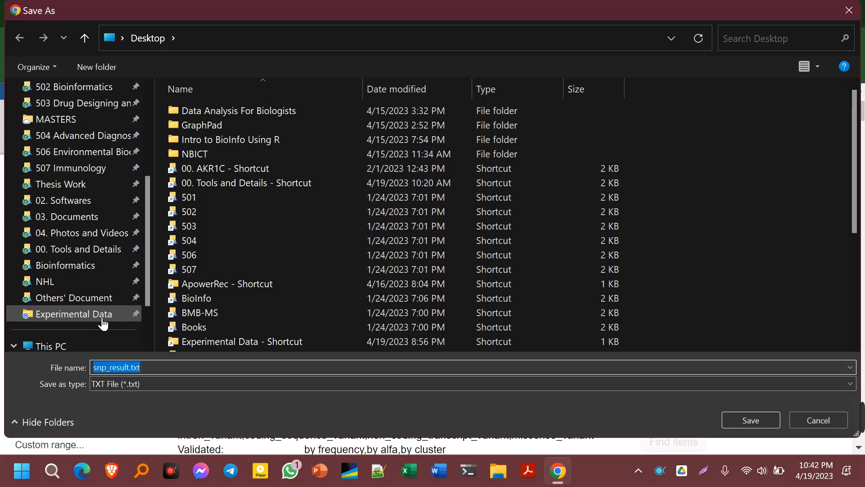
left_click(103, 319)
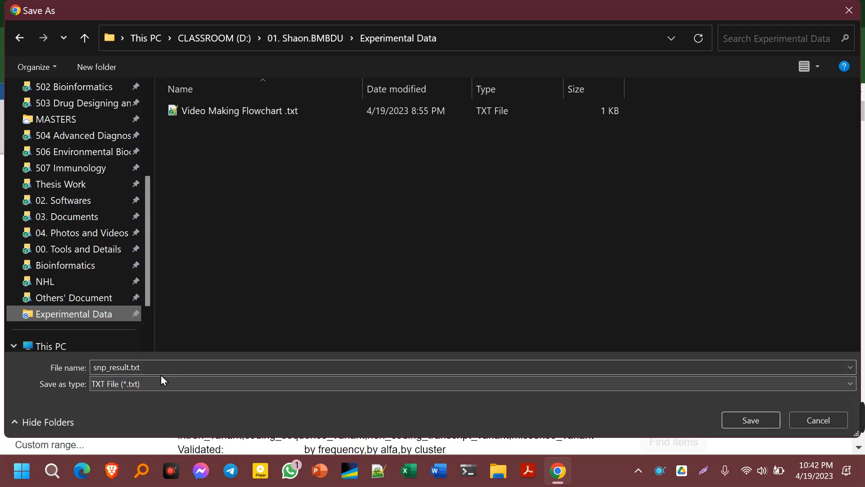
left_click(168, 366)
left_click(169, 365)
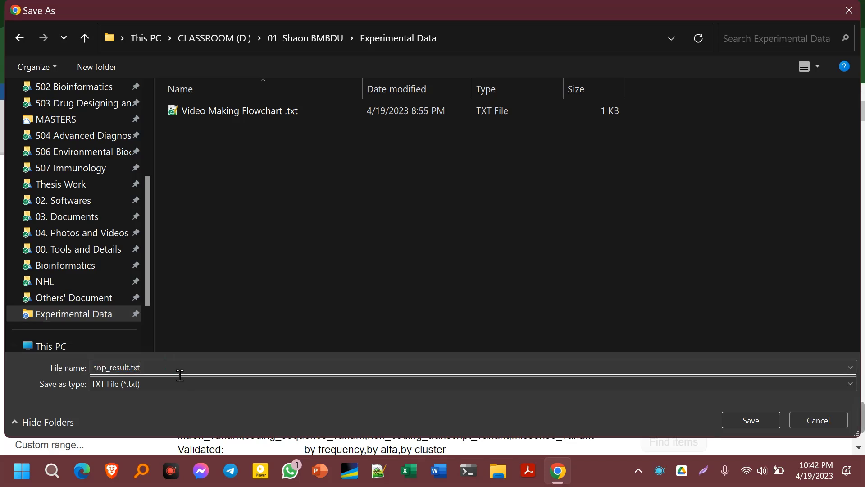
key("BackSpace")
key("BackSpace")
key("BackSpace")
key("BackSpace")
key("BackSpace")
key("BackSpace")
key("BackSpace")
key("BackSpace")
key("BackSpace")
key("BackSpace")
key("BackSpace")
key("BackSpace")
key("BackSpace")
type("Missense SNP of VTCN1")
key("Return")
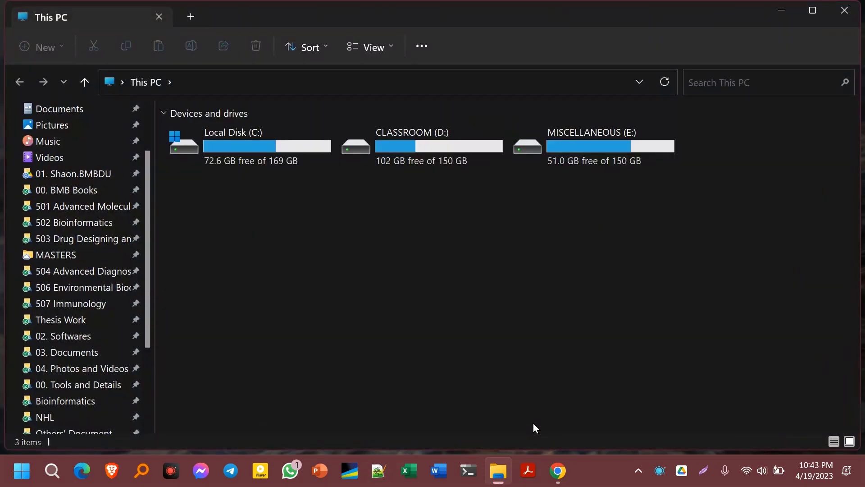
- Open Missense SNP of VTCN1.txt from the Experimental Data folder in File Explorer
scroll(86, 324, "down", 2)
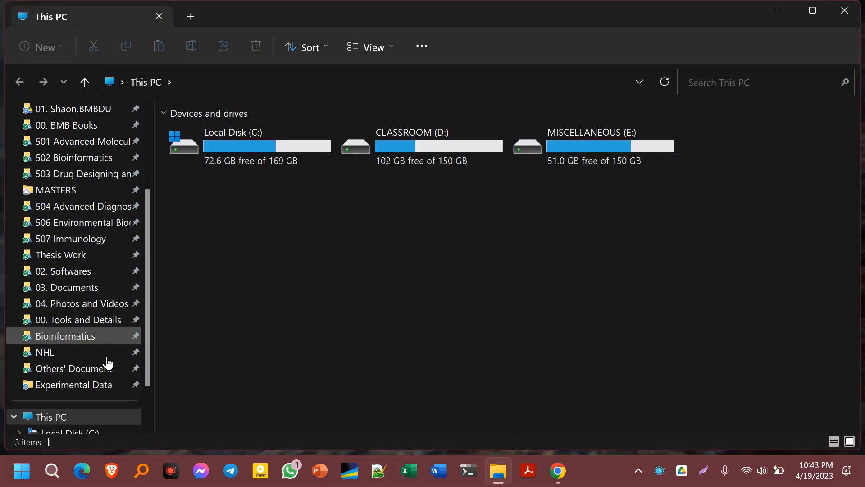
left_click(85, 390)
left_click(238, 155)
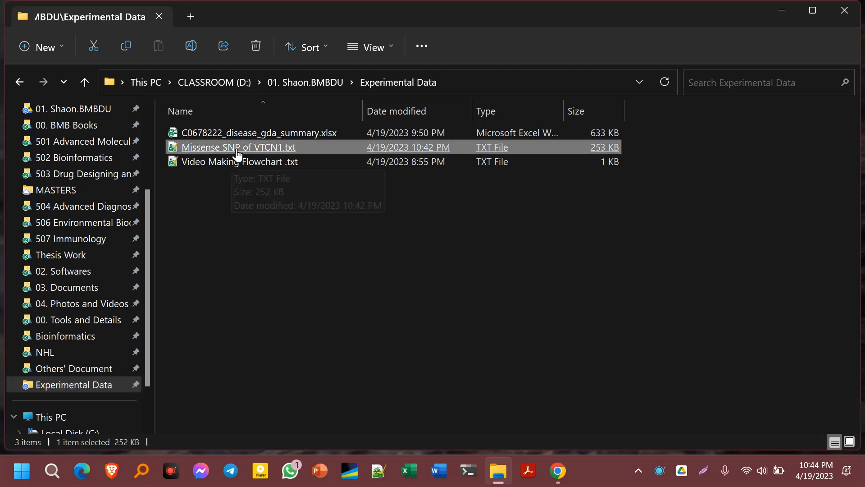
double_click(237, 153)
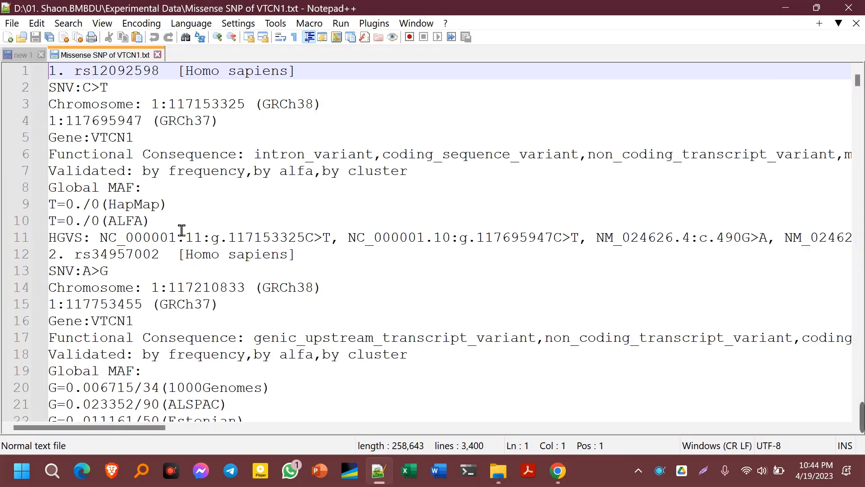
- Enlarge the text and examine the first record's rs ID and its SNV allele change
scroll(106, 207, "up", 5)
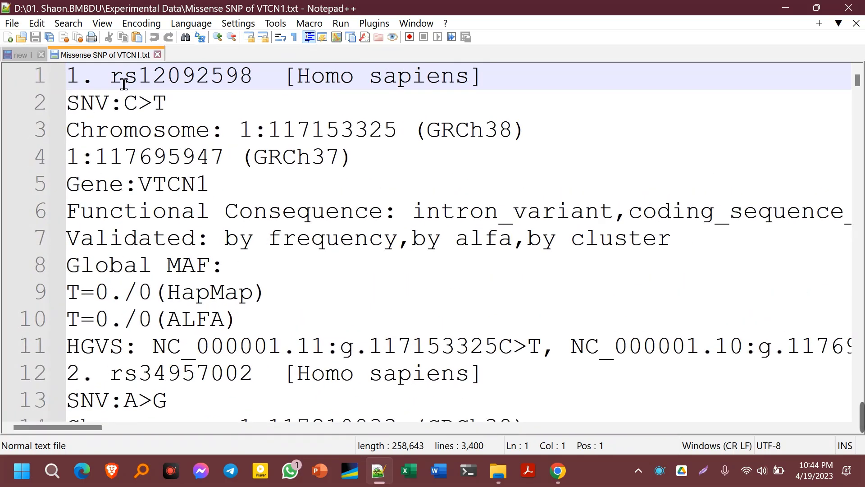
left_click_drag(124, 85, 272, 81)
left_click(186, 116)
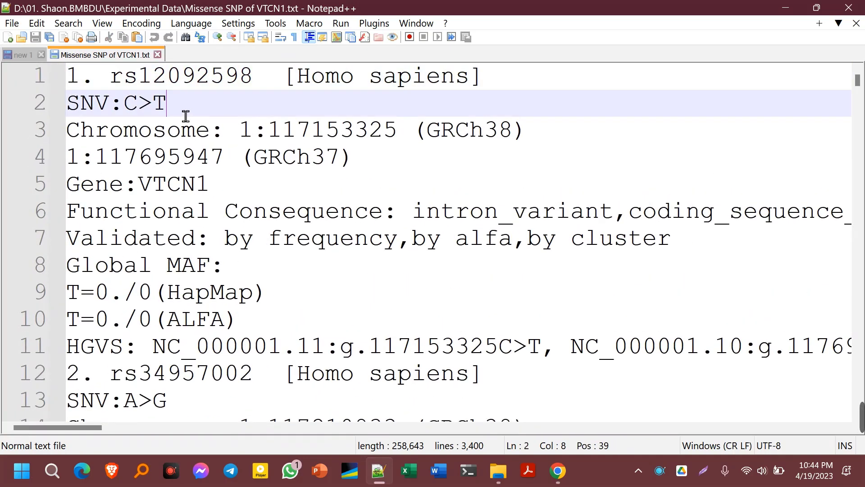
left_click_drag(137, 110, 180, 110)
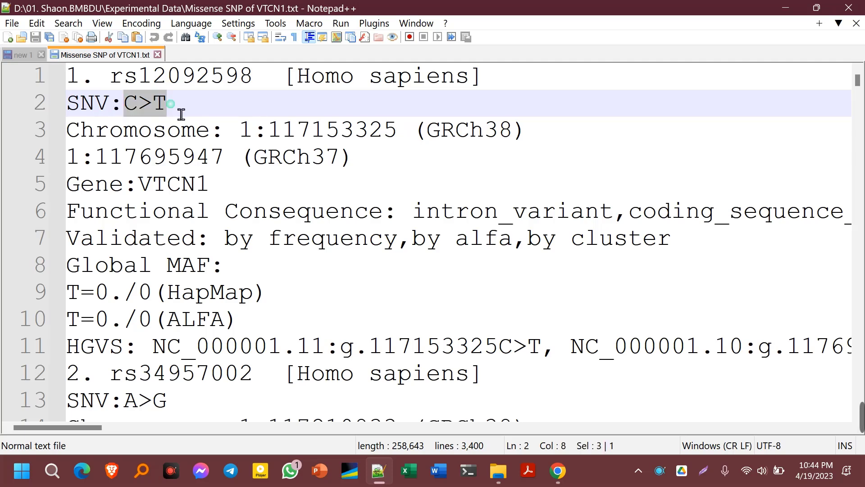
left_click(177, 134)
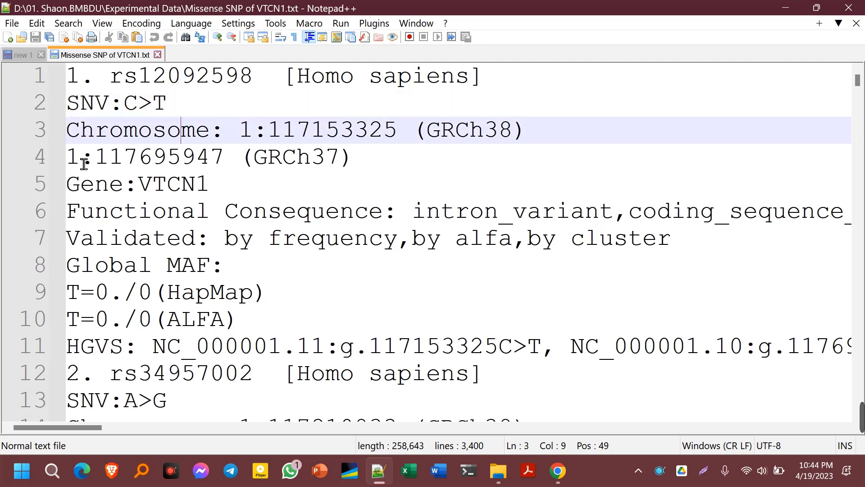
left_click_drag(127, 104, 180, 110)
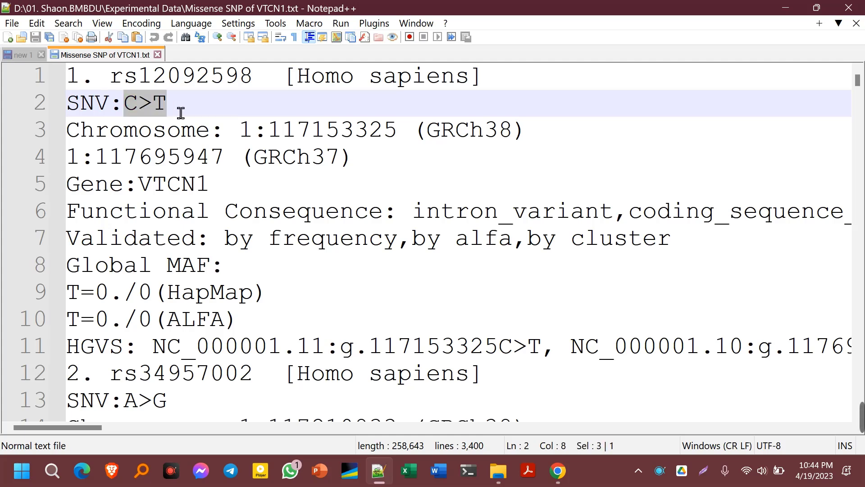
left_click(132, 108)
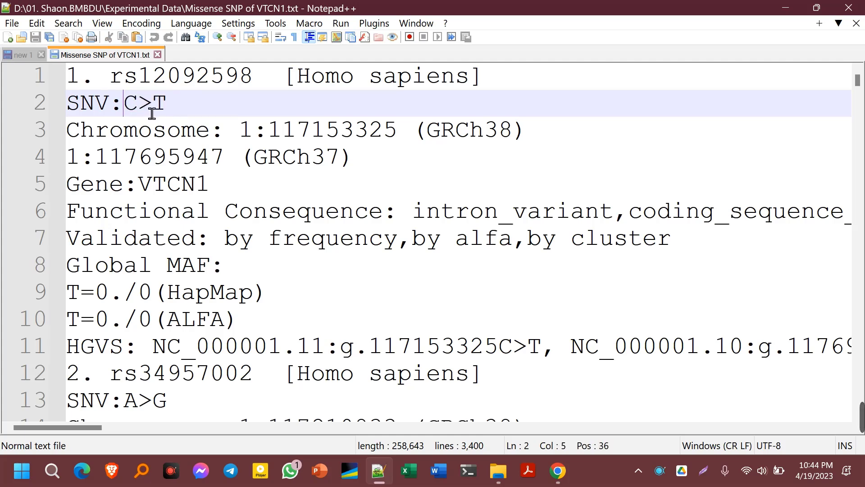
double_click(140, 107)
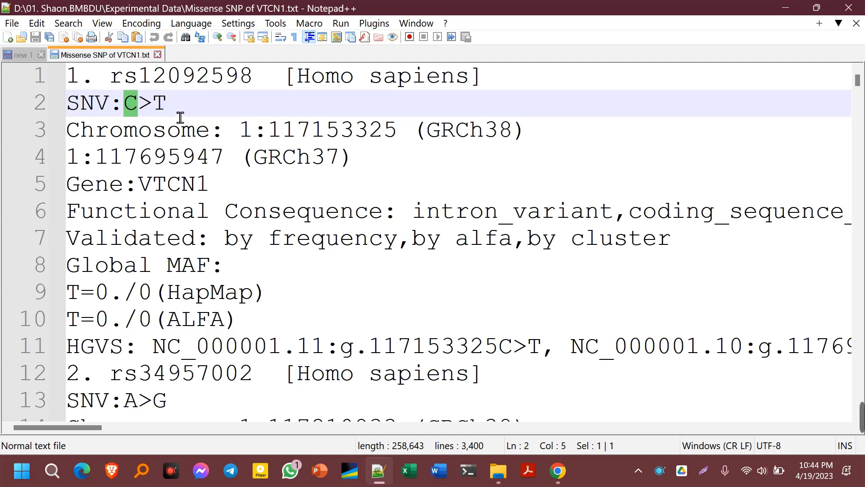
double_click(163, 108)
left_click(169, 110)
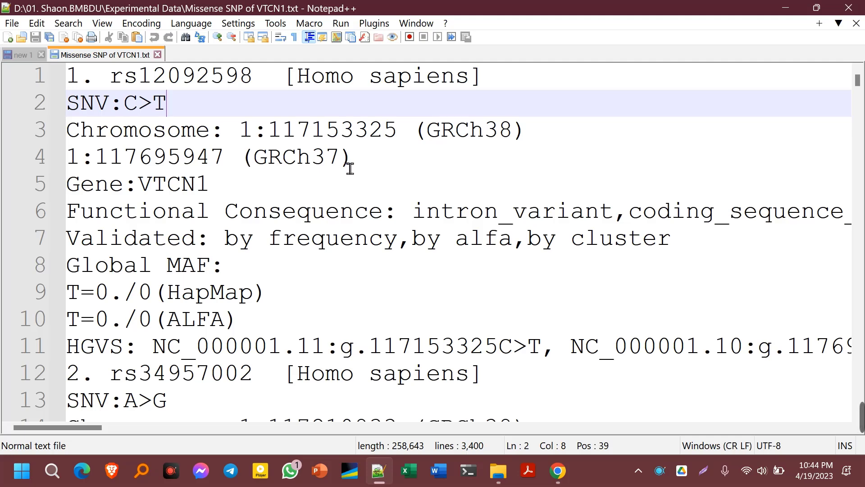
- Examine the first record's GRCh37 chromosome position line
left_click_drag(385, 168, 228, 167)
left_click(126, 158)
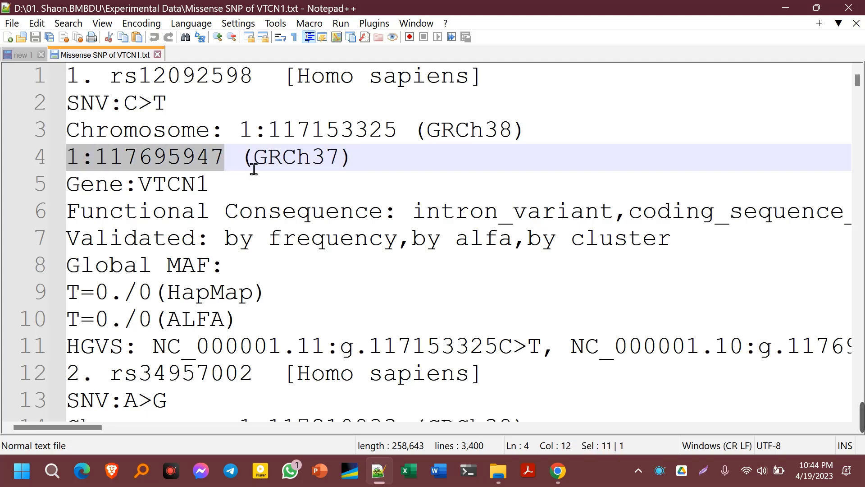
left_click(371, 165)
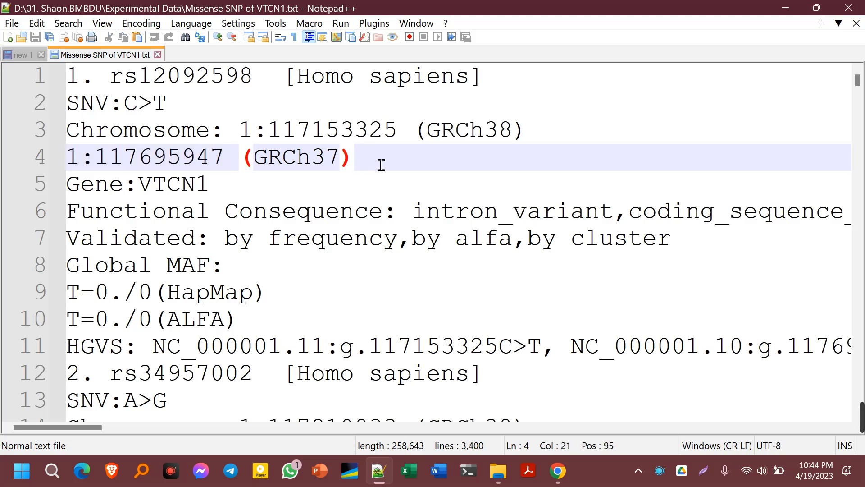
left_click(259, 181)
left_click(360, 163)
left_click_drag(82, 168, 203, 169)
left_click(227, 166)
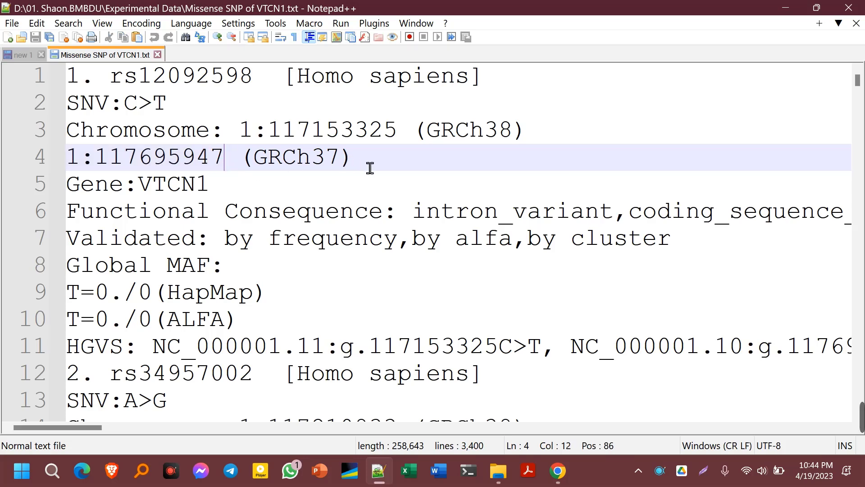
left_click_drag(370, 168, 67, 160)
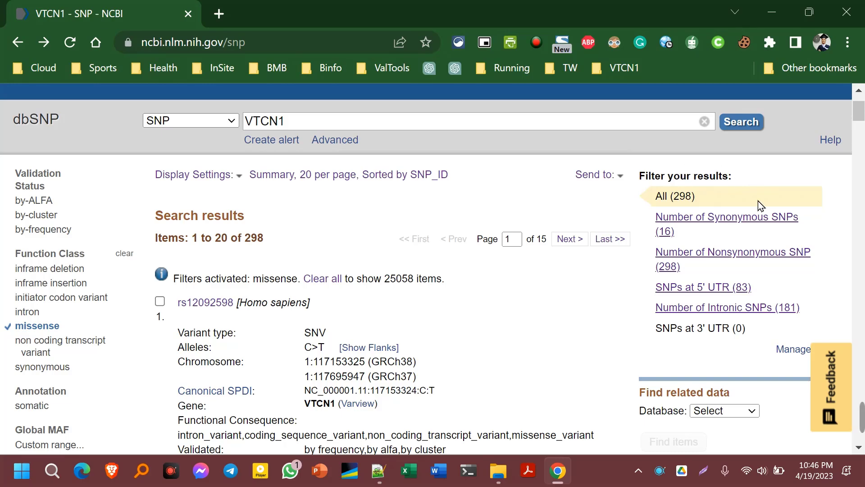
- Return to the dbSNP results for VTCN1 in the browser and open the page for managing SNP filters
scroll(609, 338, "down", 2)
scroll(795, 280, "up", 2)
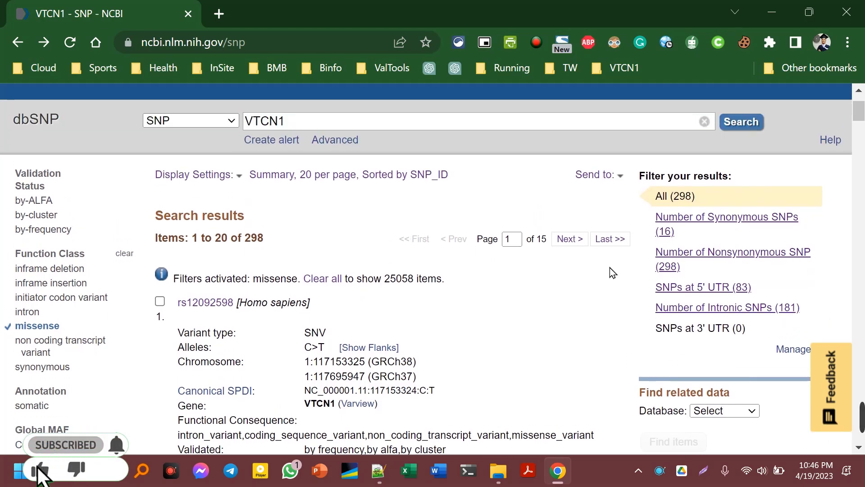
scroll(756, 305, "down", 2)
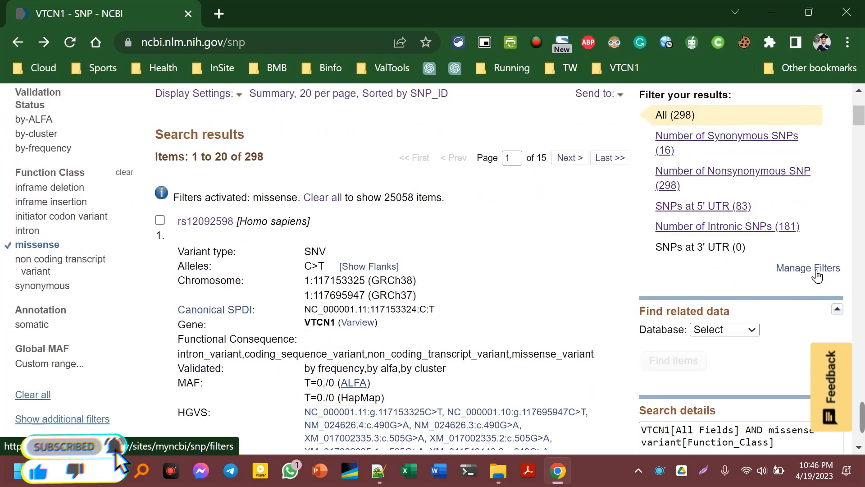
left_click(816, 273)
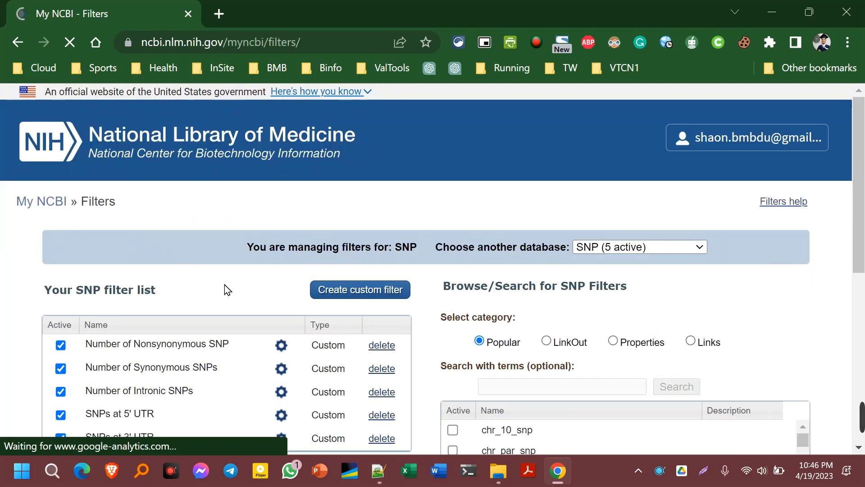
- Deactivate and delete the custom filter named Number of Nonsynonymous SNP
scroll(225, 289, "down", 2)
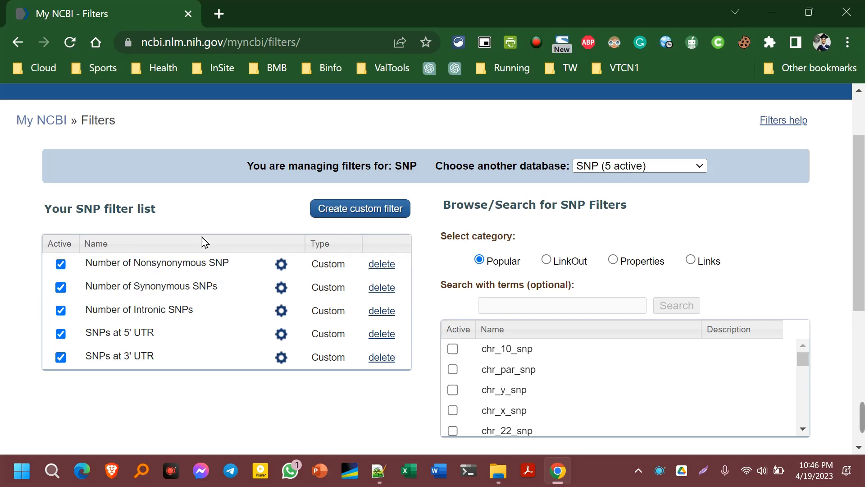
left_click(60, 265)
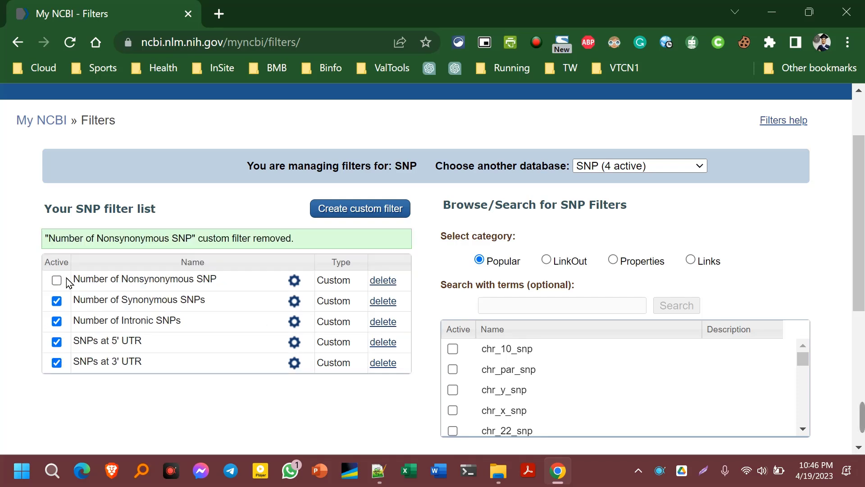
left_click(382, 281)
left_click(517, 128)
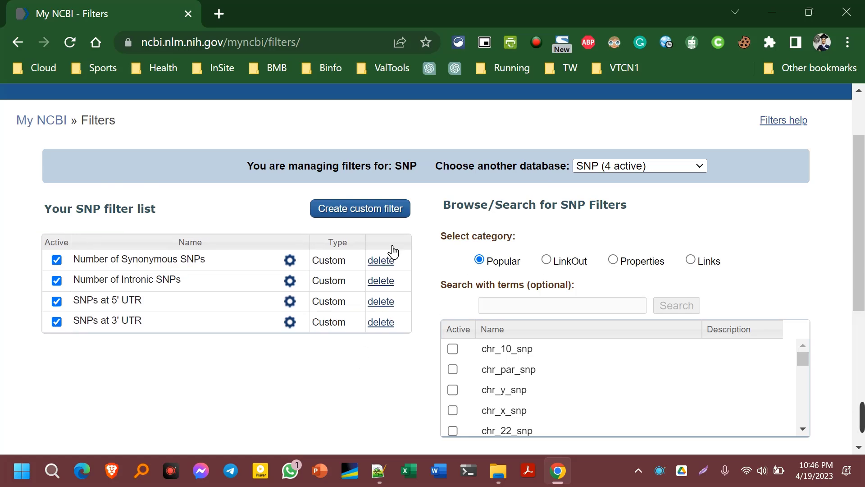
- Start a new custom SNP filter with the query term missense_variant and test the query
left_click(391, 212)
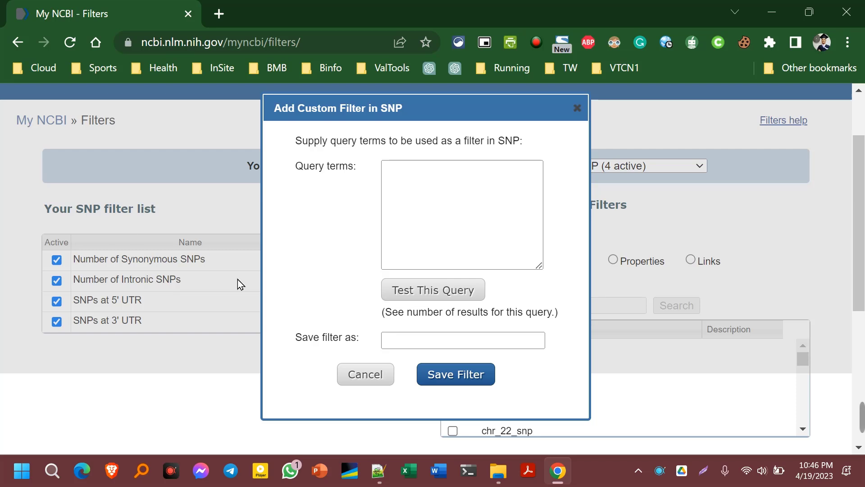
left_click(457, 172)
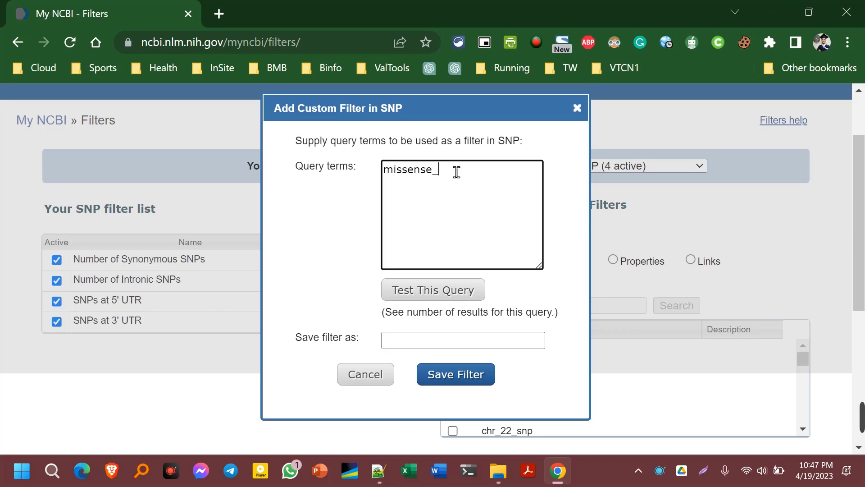
type("riant")
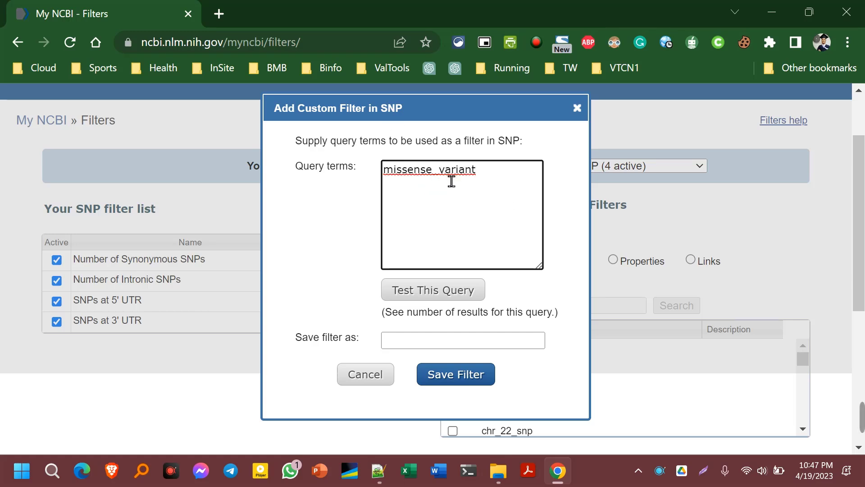
left_click(452, 296)
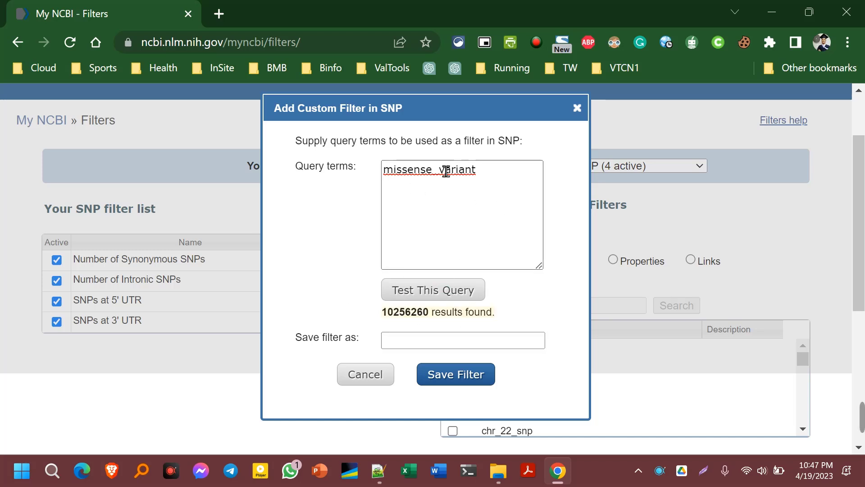
left_click(497, 183)
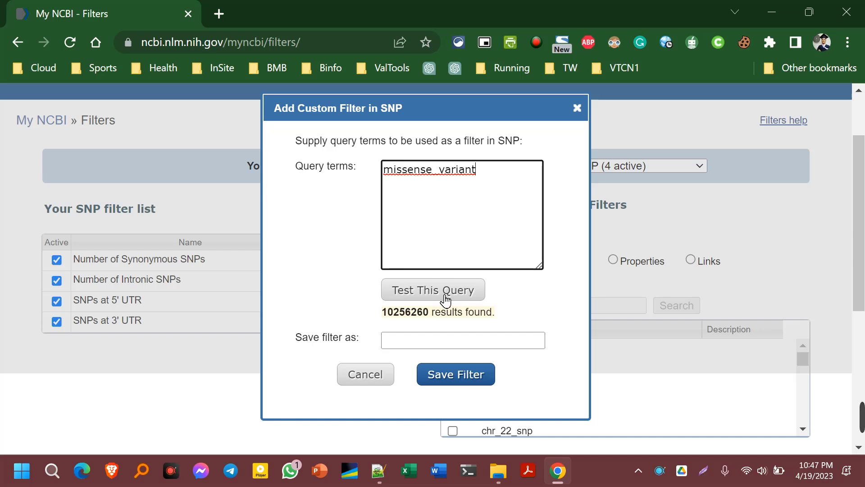
left_click_drag(382, 312, 498, 314)
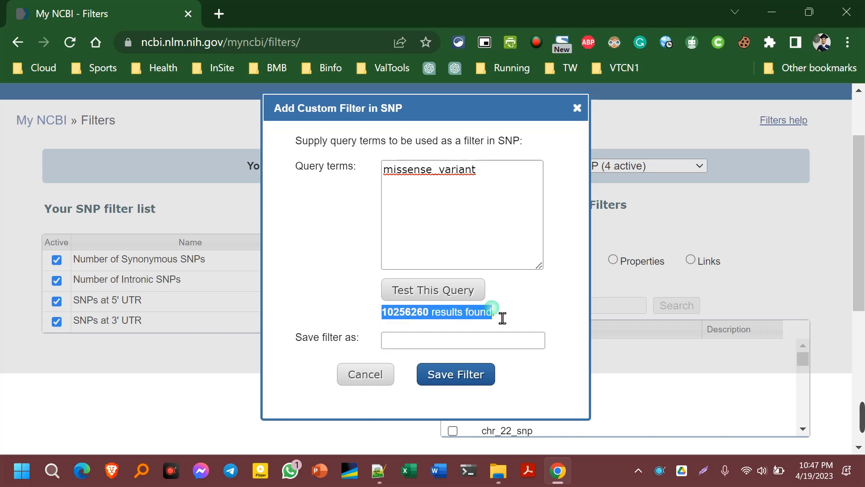
left_click(509, 316)
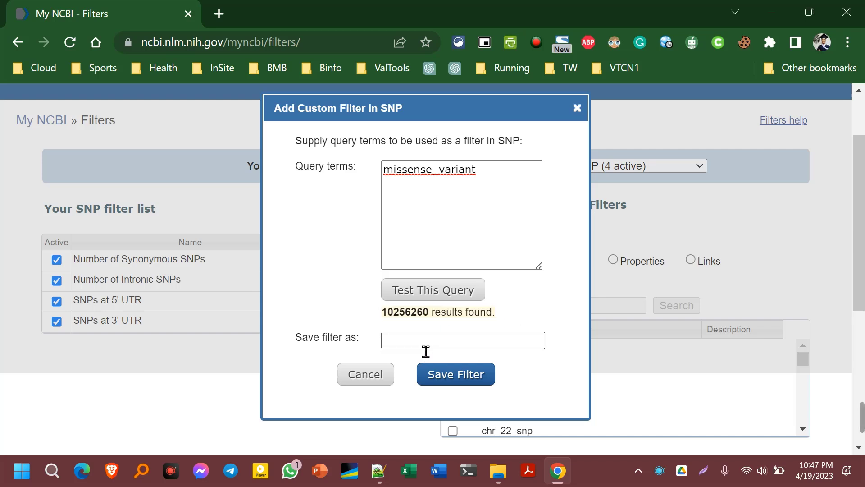
- Name the new custom filter Missense SNPs
left_click_drag(395, 346, 411, 347)
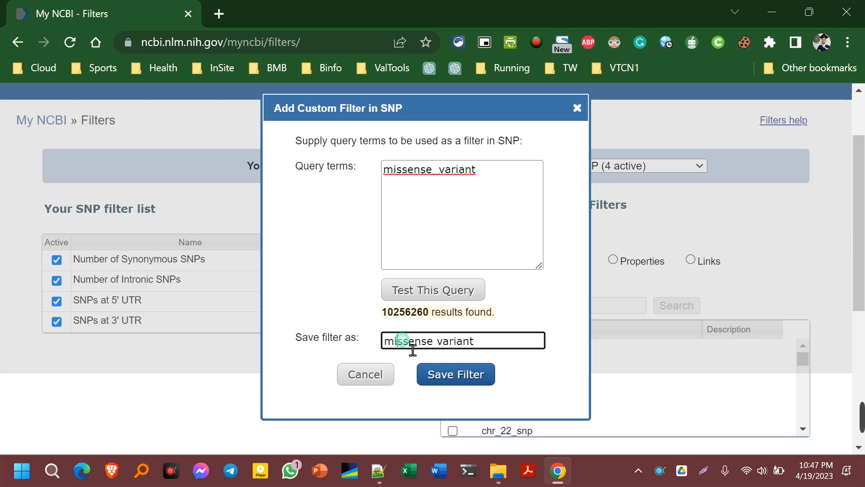
left_click(451, 345)
key("BackSpace")
key("BackSpace")
key("BackSpace")
key("BackSpace")
key("BackSpace")
key("BackSpace")
key("BackSpace")
key("BackSpace")
key("BackSpace")
key("BackSpace")
key("BackSpace")
key("BackSpace")
key("BackSpace")
key("BackSpace")
key("BackSpace")
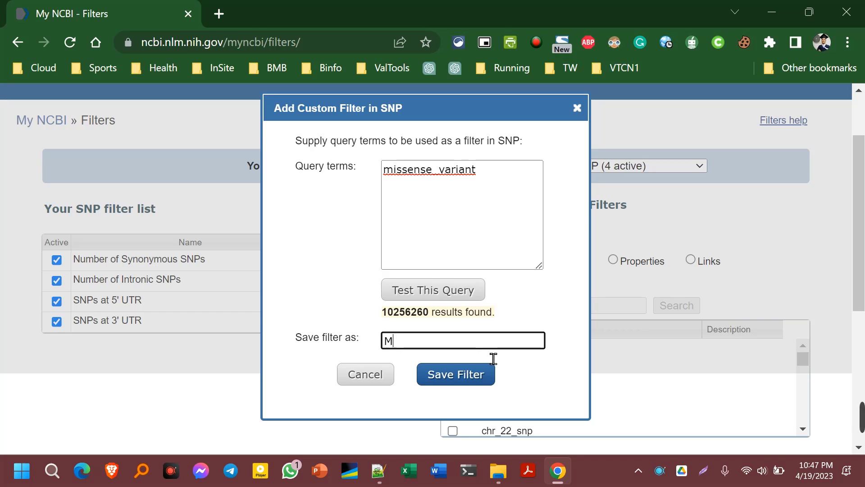
type("Missense SNPs")
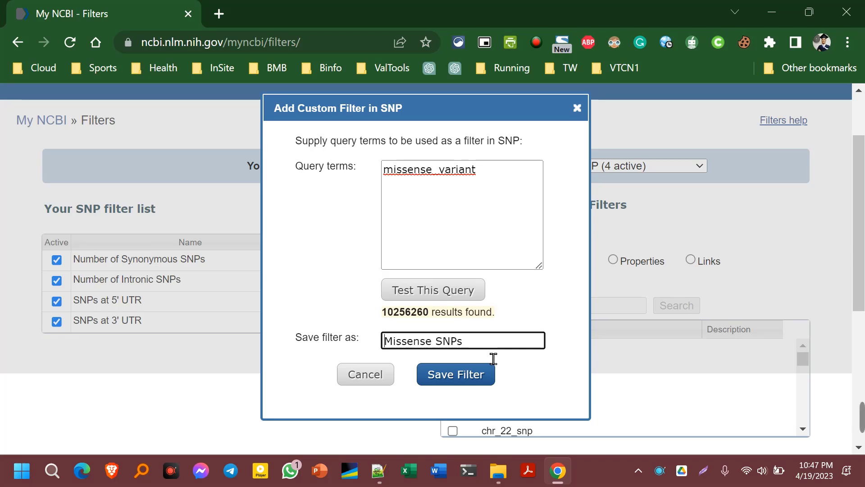
- Save the custom filter under the name Total Number of Missense SNPs and activate it in the SNP filter list
type("Nu")
key("BackSpace")
key("BackSpace")
type("Tot")
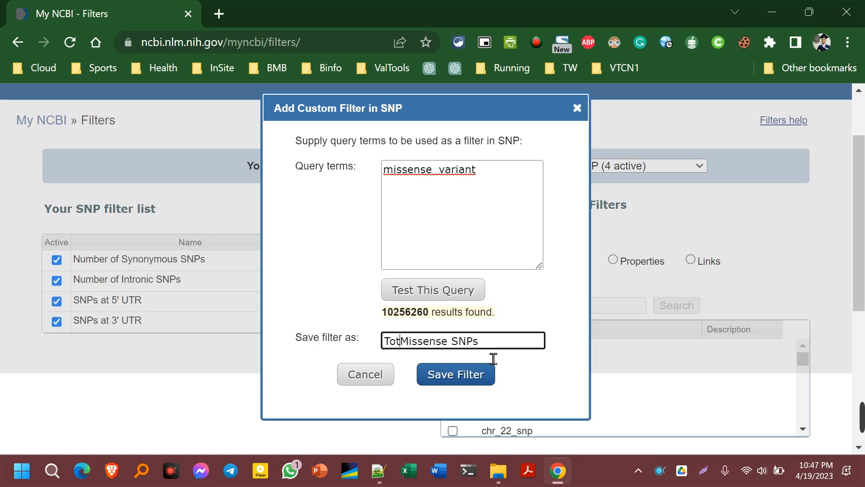
type("al ")
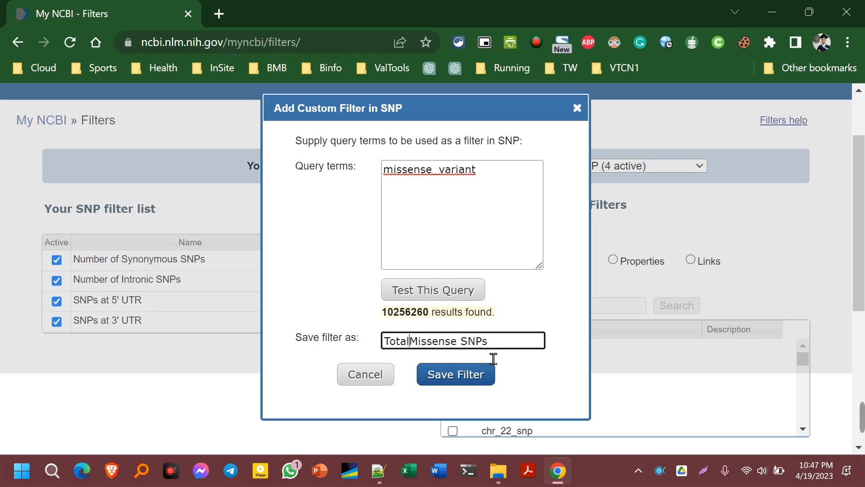
type("Number of")
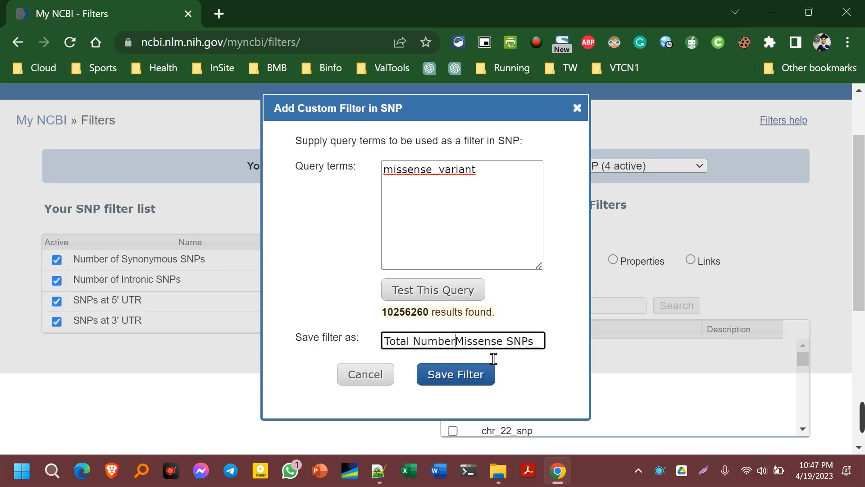
left_click(457, 376)
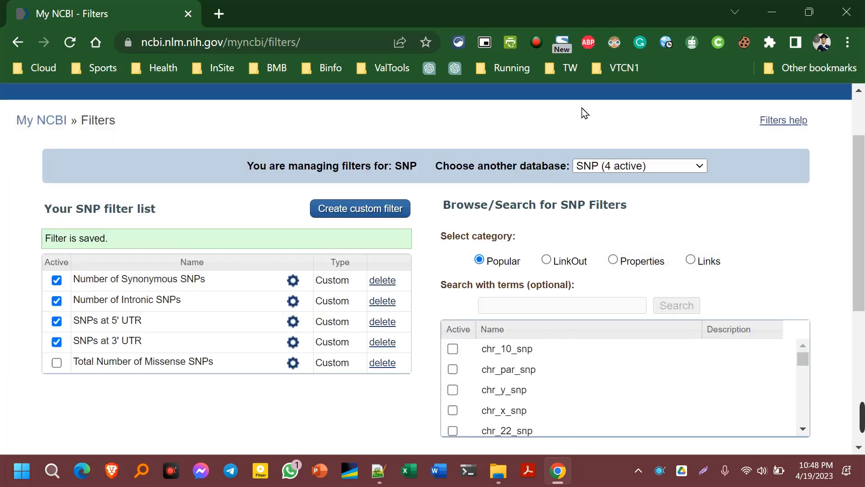
scroll(123, 358, "down", 2)
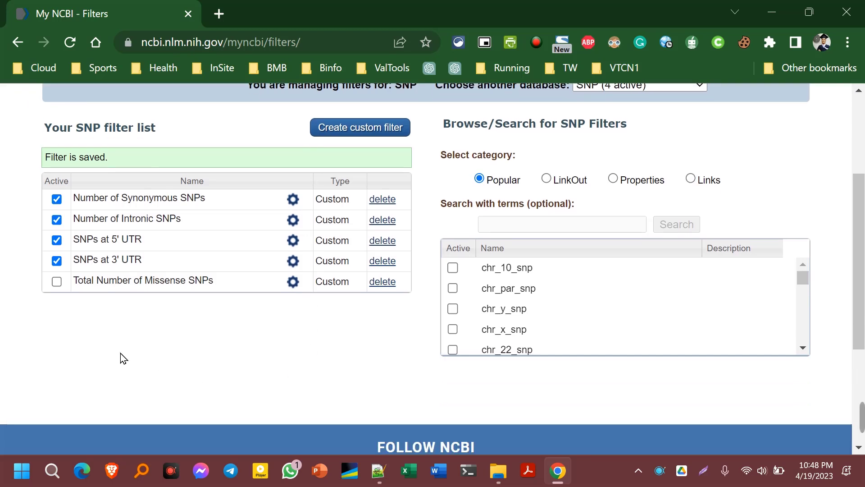
left_click(57, 282)
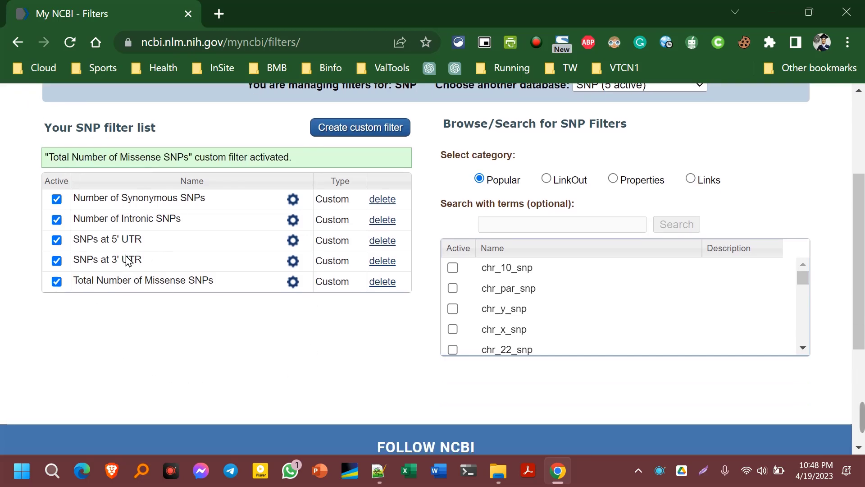
- Return to the NCBI home page and search the SNP database for vtcn1
scroll(174, 195, "up", 3)
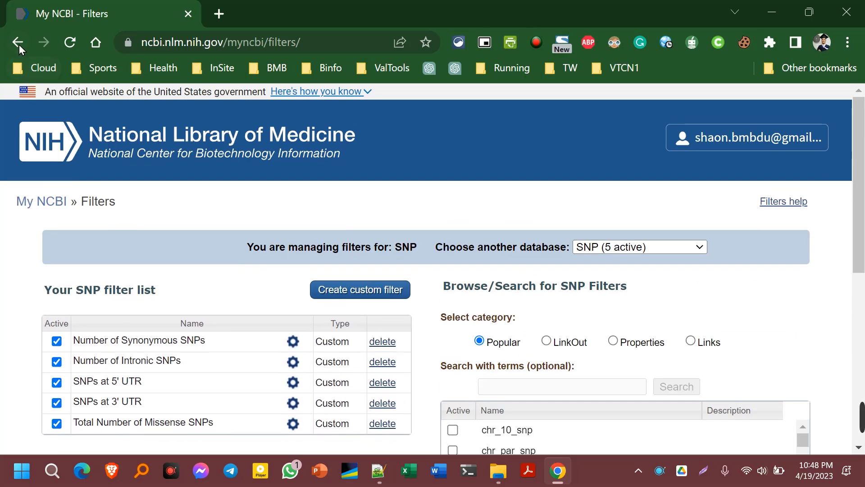
left_click(169, 142)
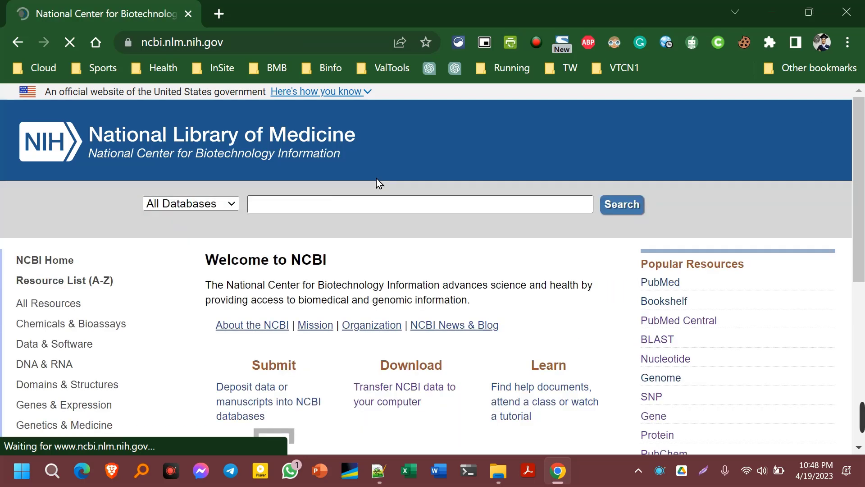
left_click(222, 207)
scroll(189, 355, "down", 7)
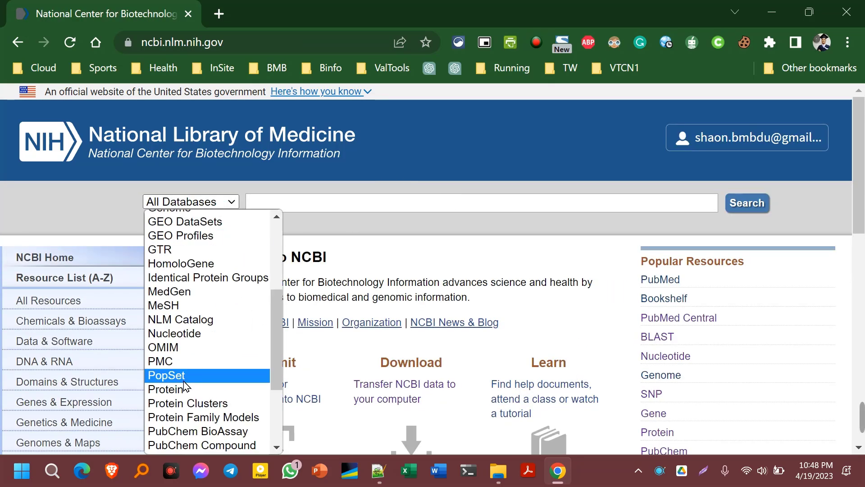
left_click(182, 364)
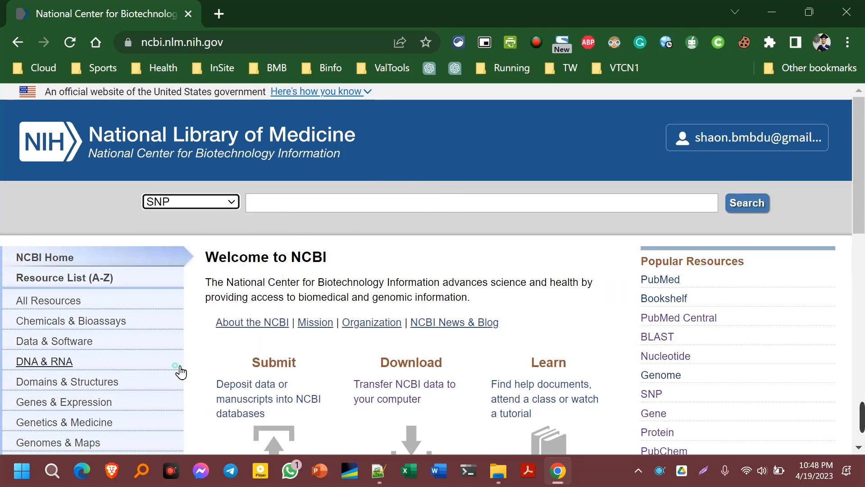
left_click(451, 204)
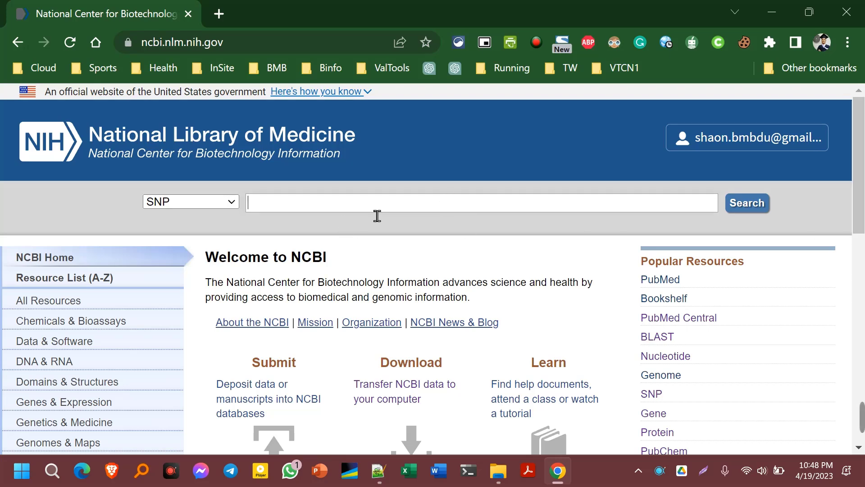
type("vtnc1")
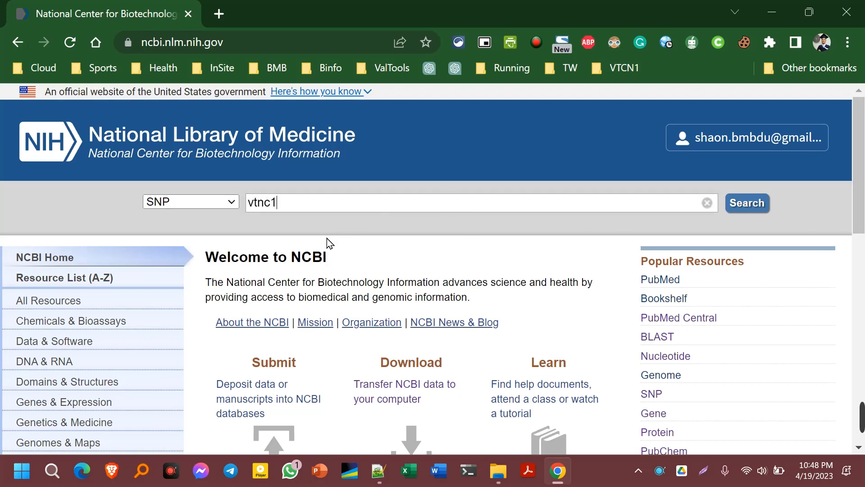
key("Left")
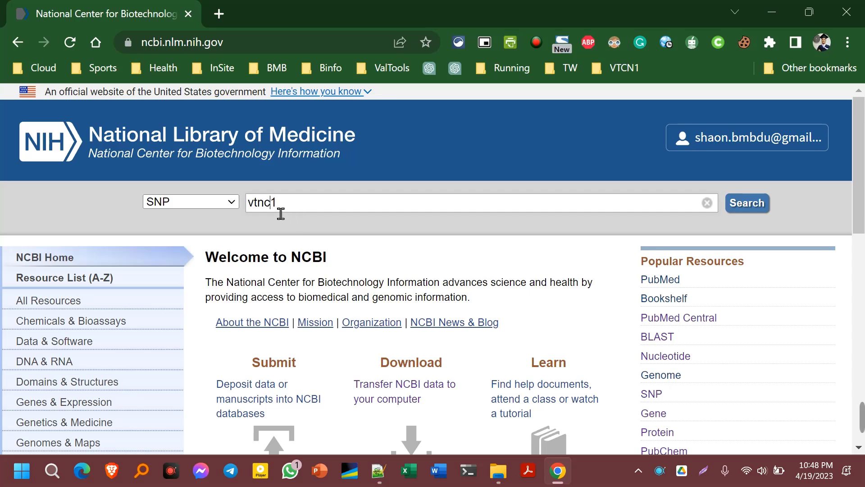
key("BackSpace")
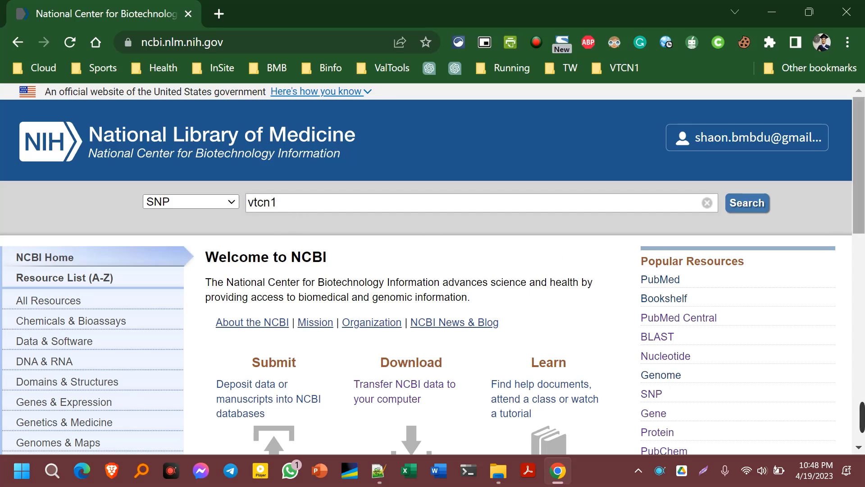
left_click(766, 204)
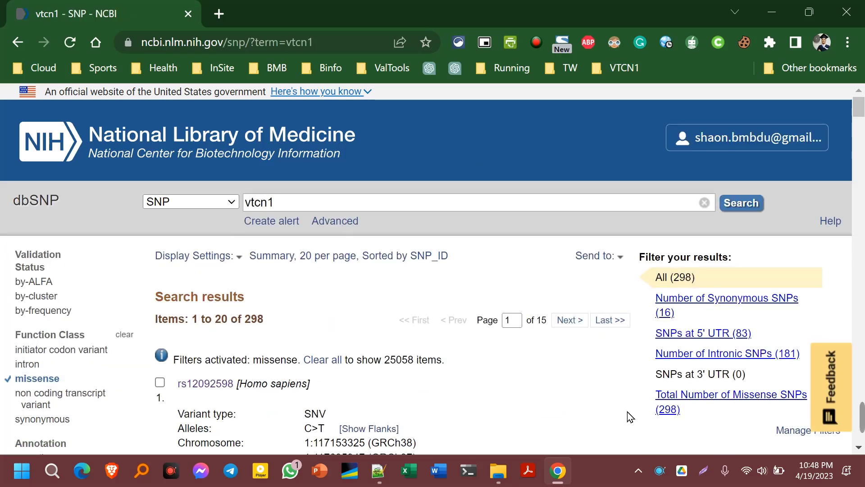
- Remove the missense function class filter from the vtcn1 results and review the counts of the custom filters
scroll(627, 415, "down", 2)
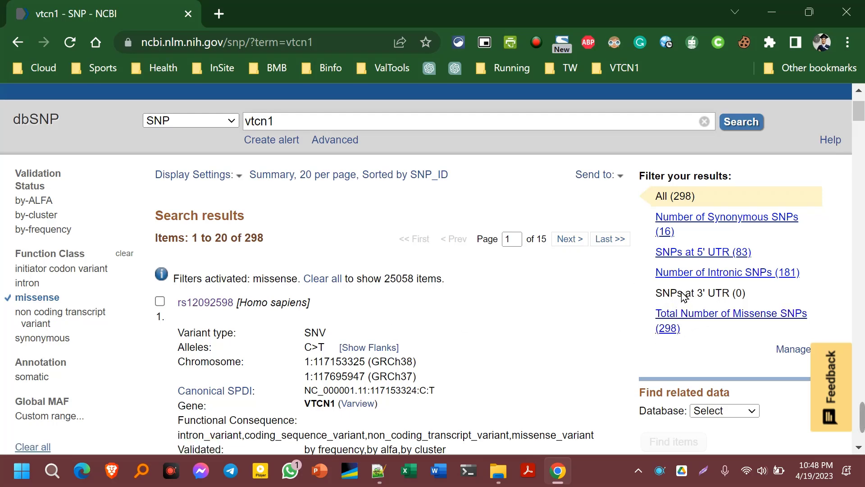
left_click(31, 297)
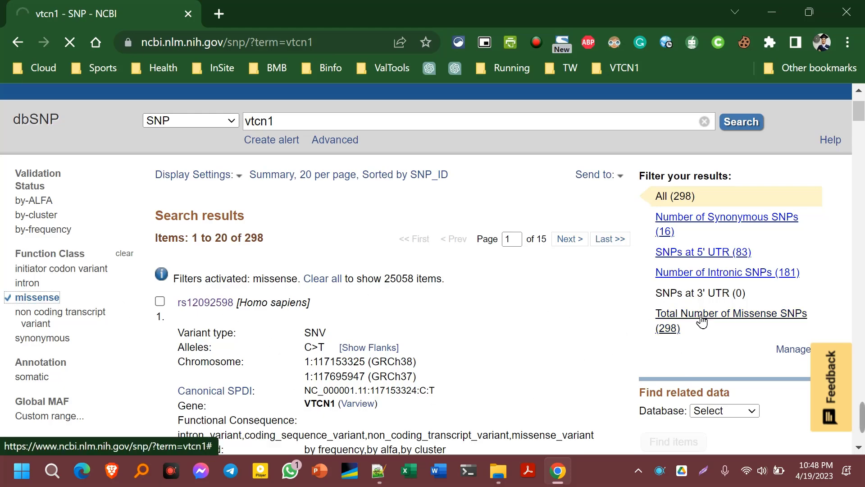
scroll(631, 266, "down", 3)
scroll(681, 261, "up", 2)
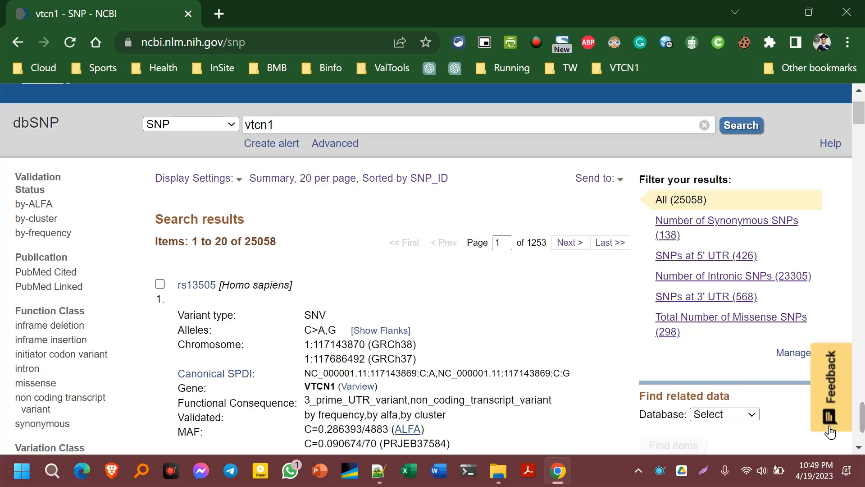
mouse_move(863, 423)
left_click(601, 418)
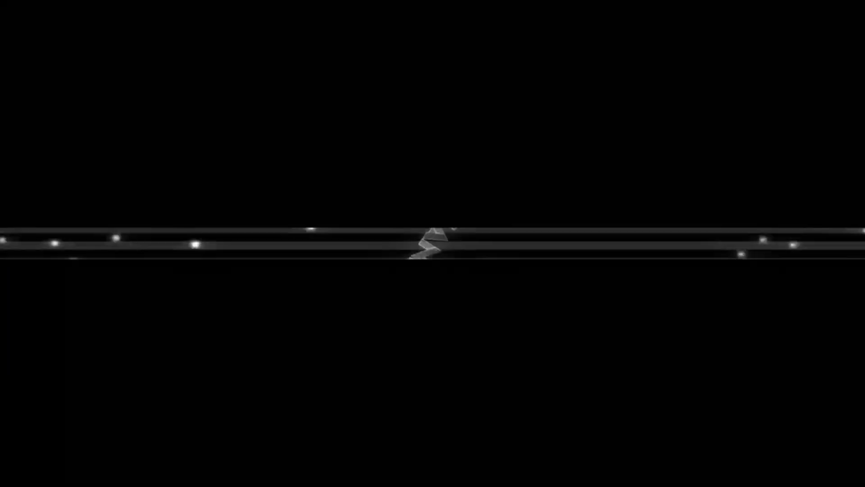